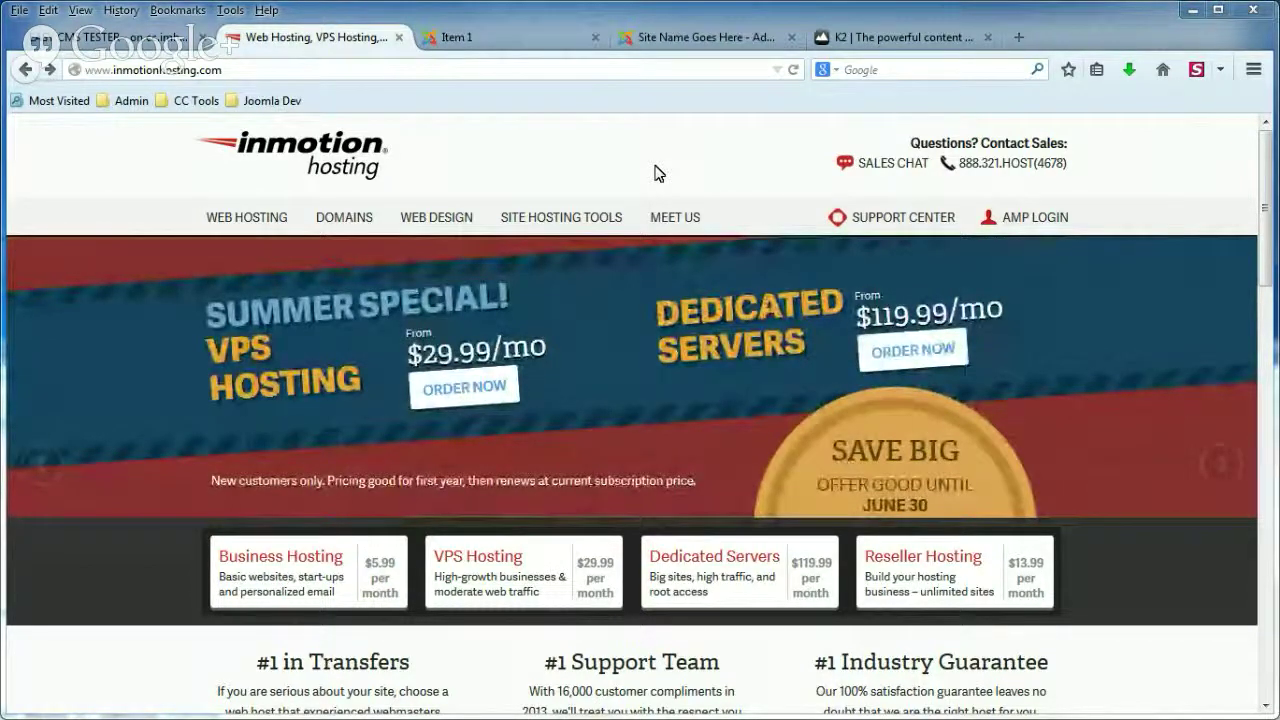
Switch to the browser tab showing the site's front-end Item 1 page.
{"action": "left_click", "coordinate": [505, 37]}
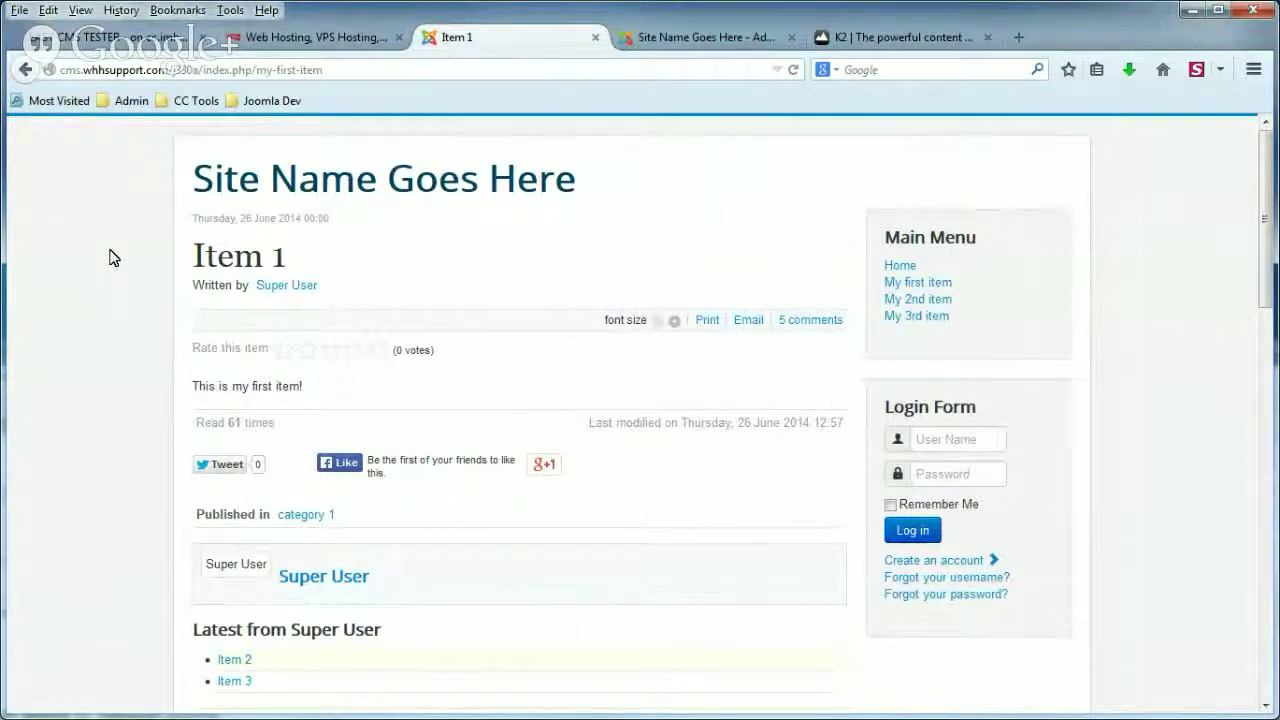
Scroll through Item 1's five existing comments down to the Leave a comment form.
{"action": "key", "text": "ctrl+a"}
{"action": "left_click", "coordinate": [43, 246]}
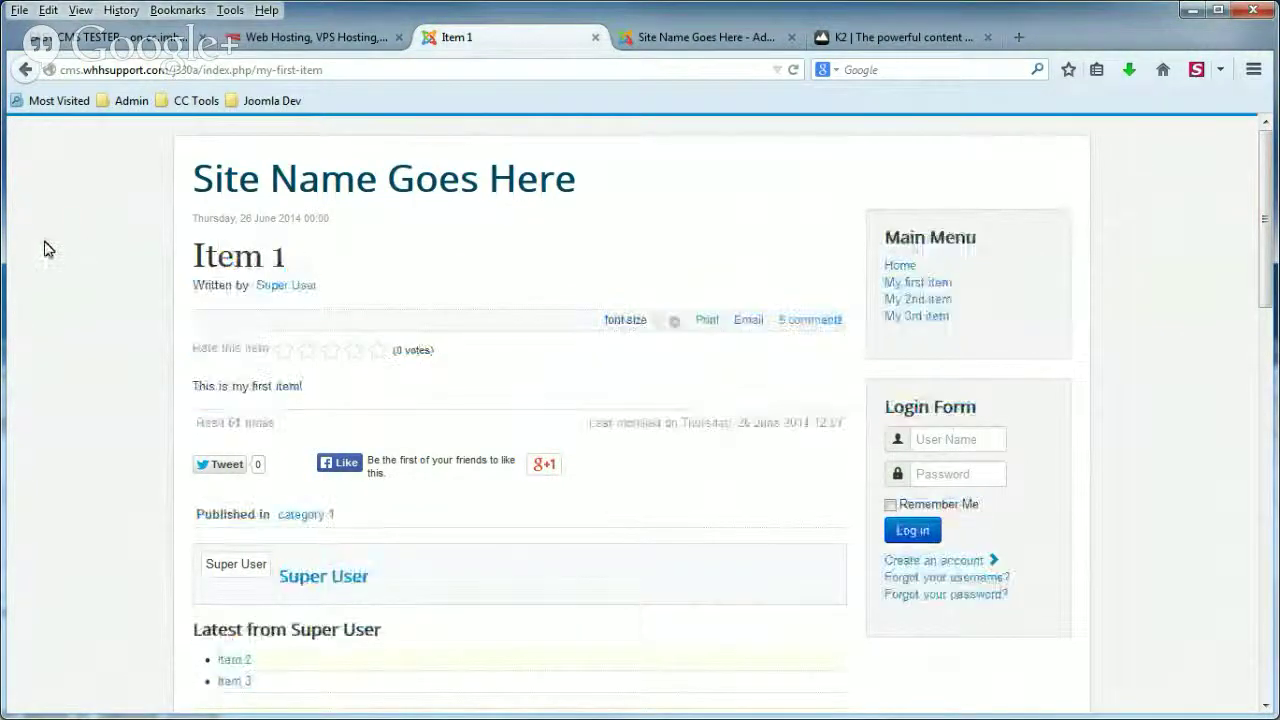
{"action": "scroll", "coordinate": [131, 331], "scroll_direction": "down", "scroll_amount": 3}
{"action": "scroll", "coordinate": [131, 333], "scroll_direction": "down", "scroll_amount": 5}
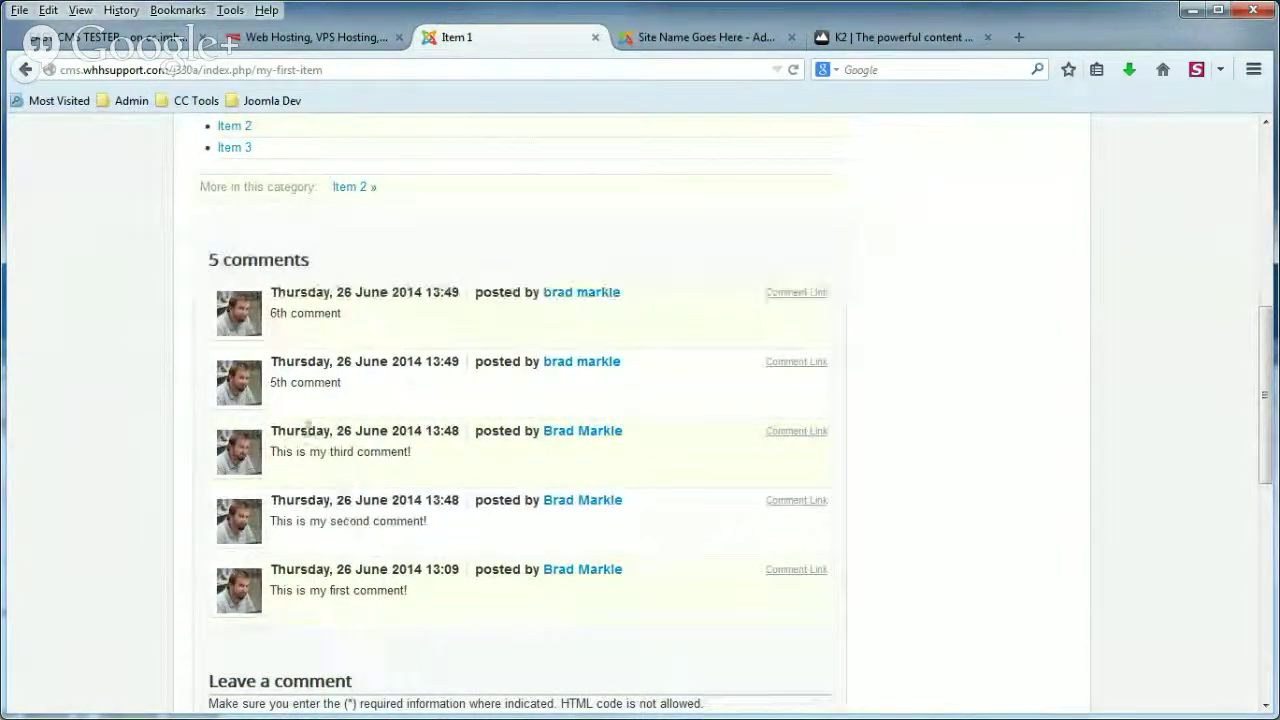
{"action": "double_click", "coordinate": [281, 382]}
{"action": "triple_click", "coordinate": [280, 313]}
{"action": "left_click", "coordinate": [147, 350]}
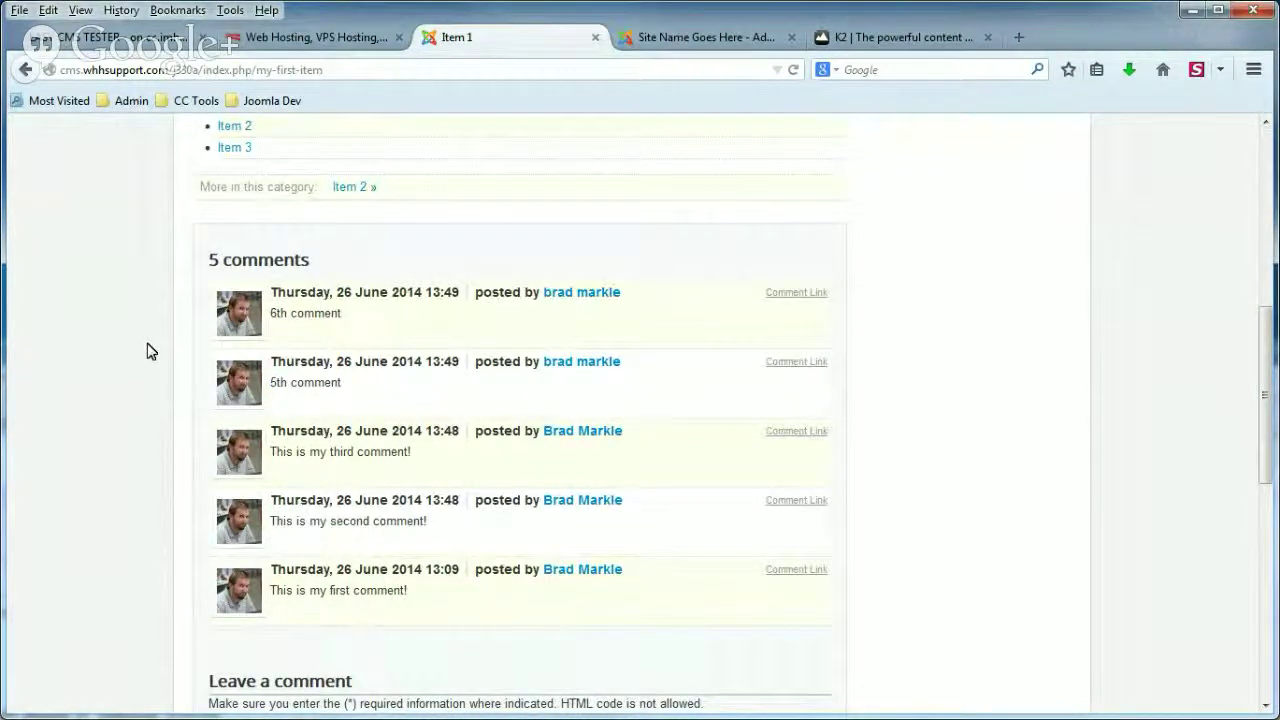
{"action": "scroll", "coordinate": [147, 350], "scroll_direction": "down", "scroll_amount": 5}
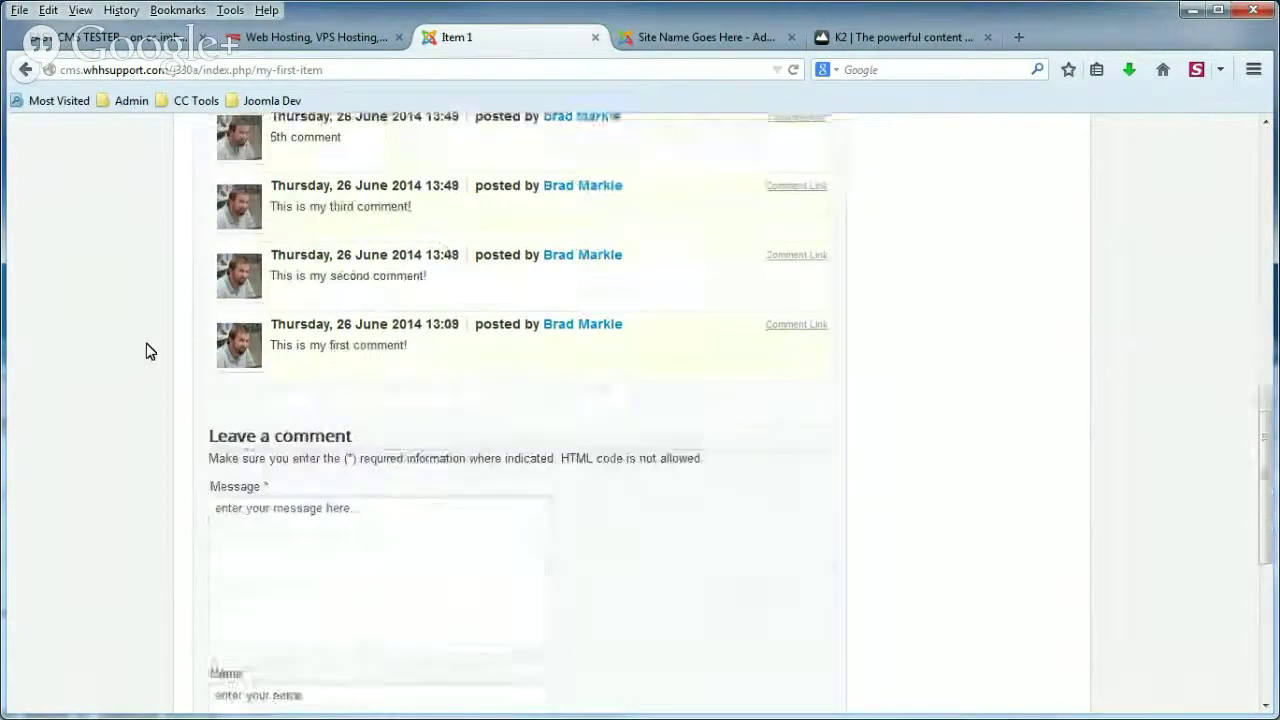
Submit a '7th comment' with the commenter's name, e-mail and website URL, then reload Item 1.
{"action": "left_click", "coordinate": [357, 380]}
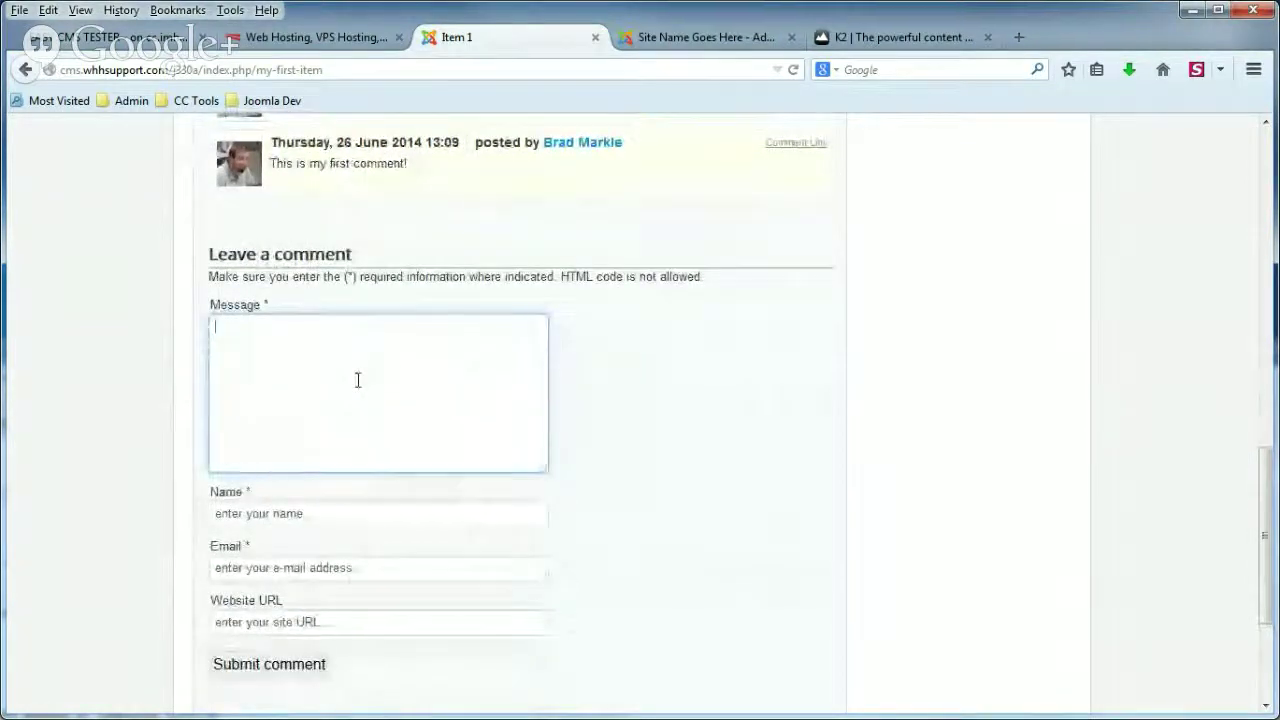
{"action": "type", "text": "7th comment"}
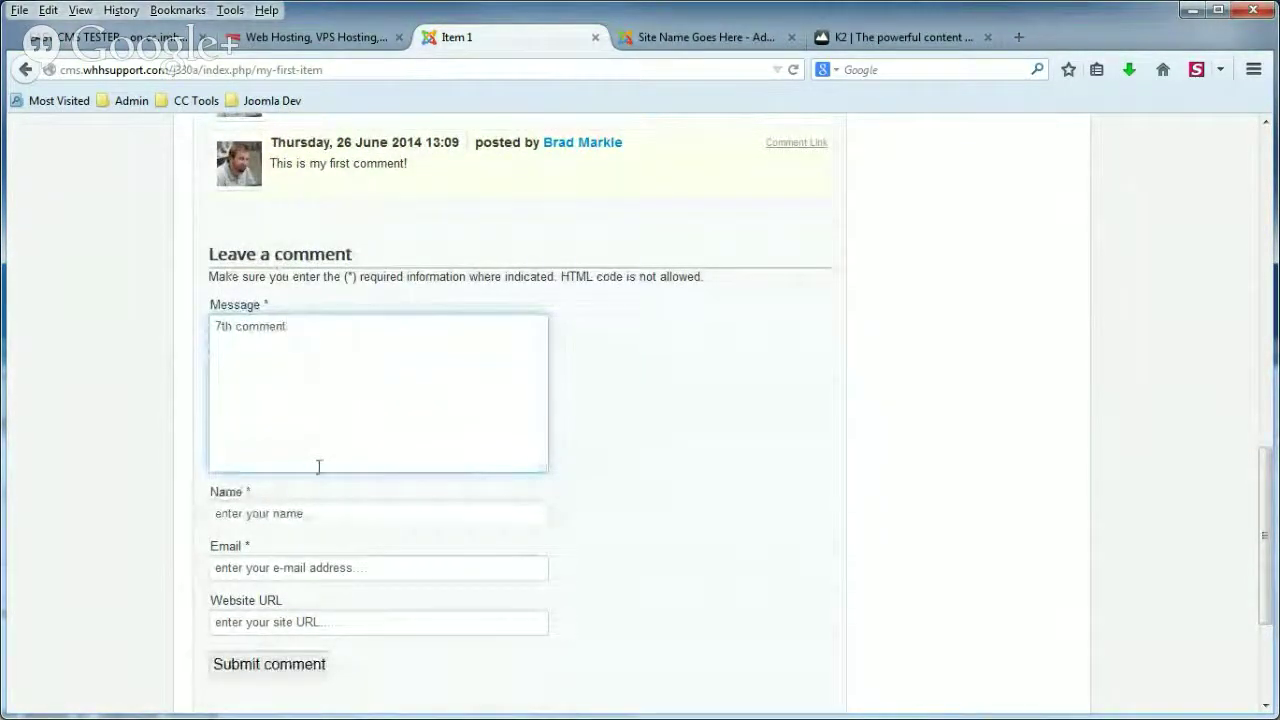
{"action": "left_click", "coordinate": [312, 514]}
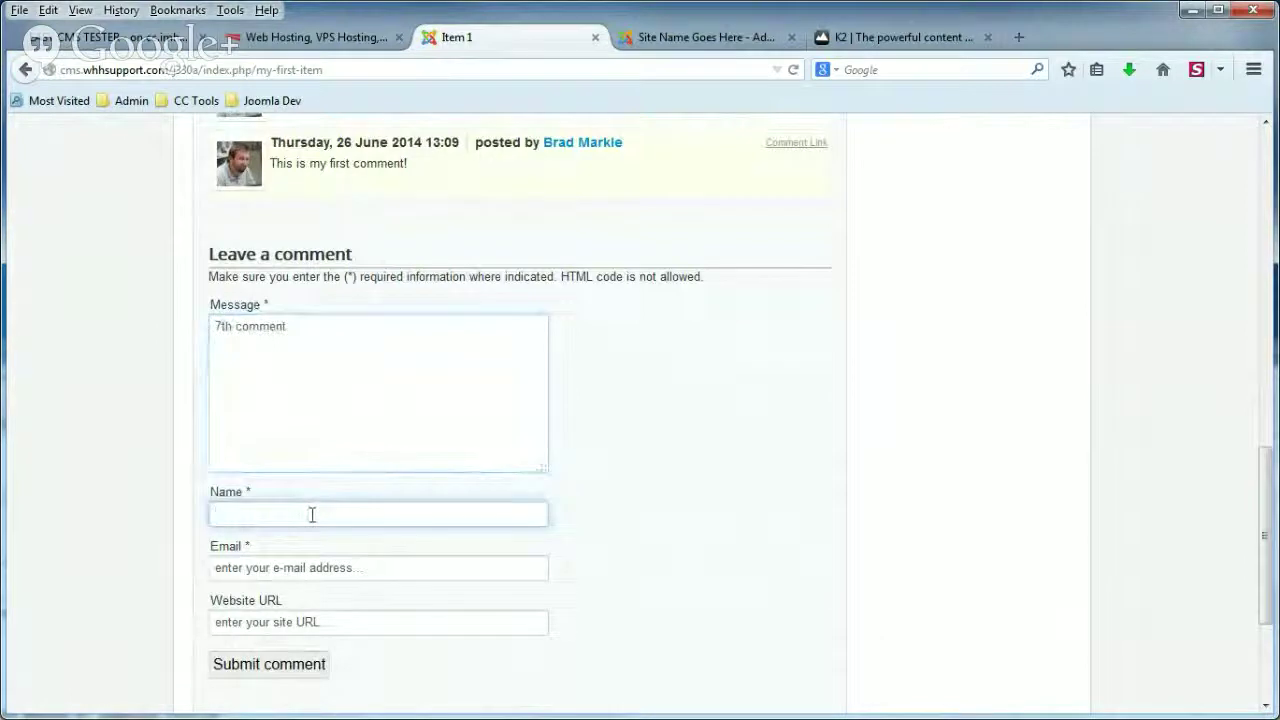
{"action": "type", "text": "Brad"}
{"action": "key", "text": "Tab"}
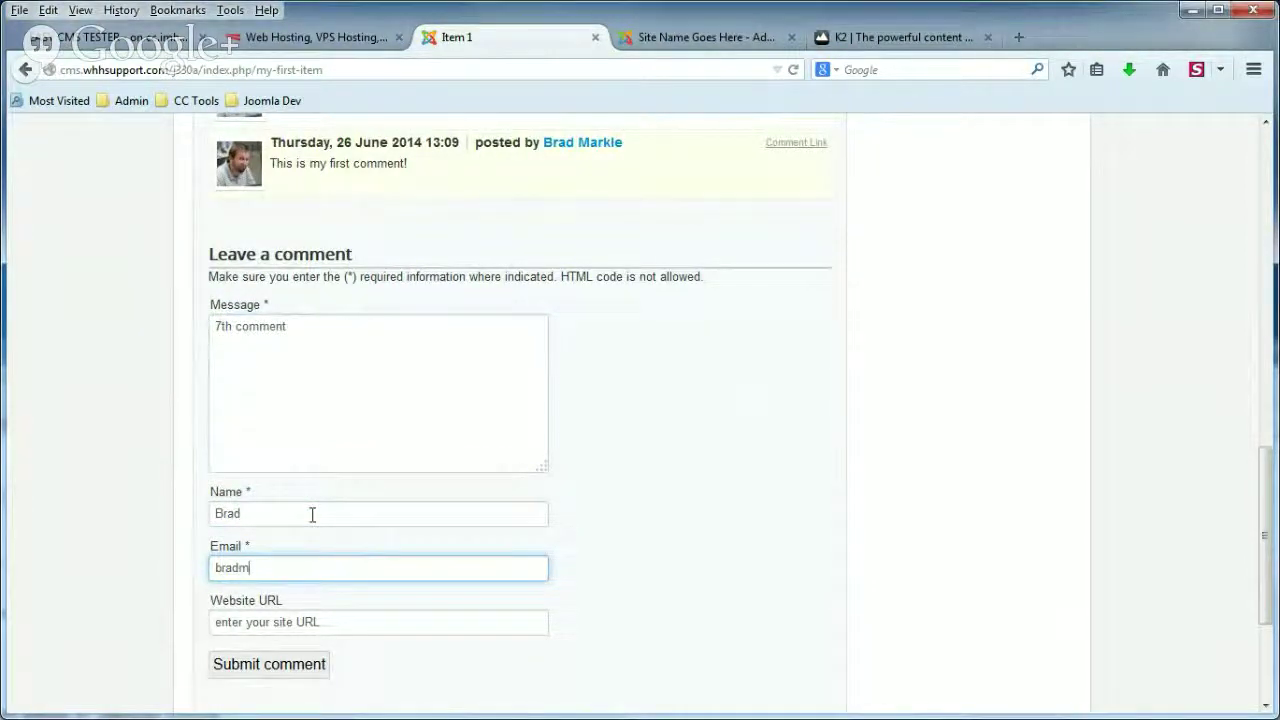
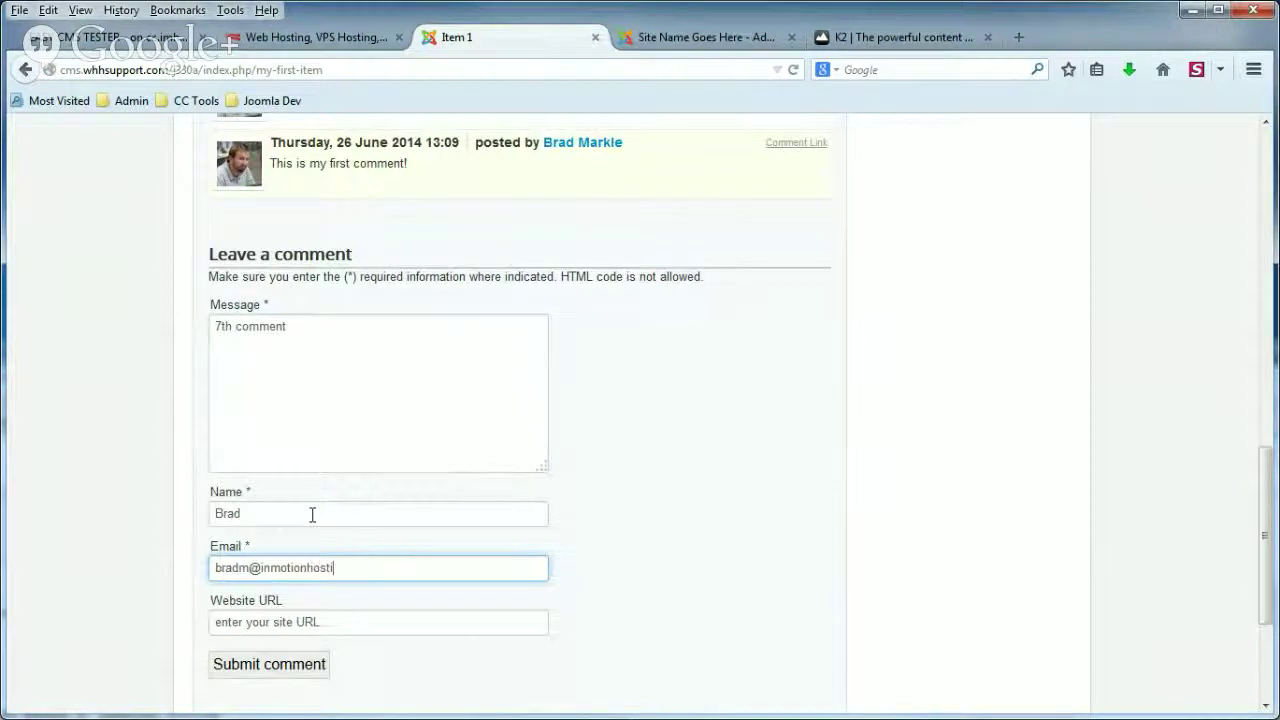
{"action": "key", "text": "Tab"}
{"action": "type", "text": "http"}
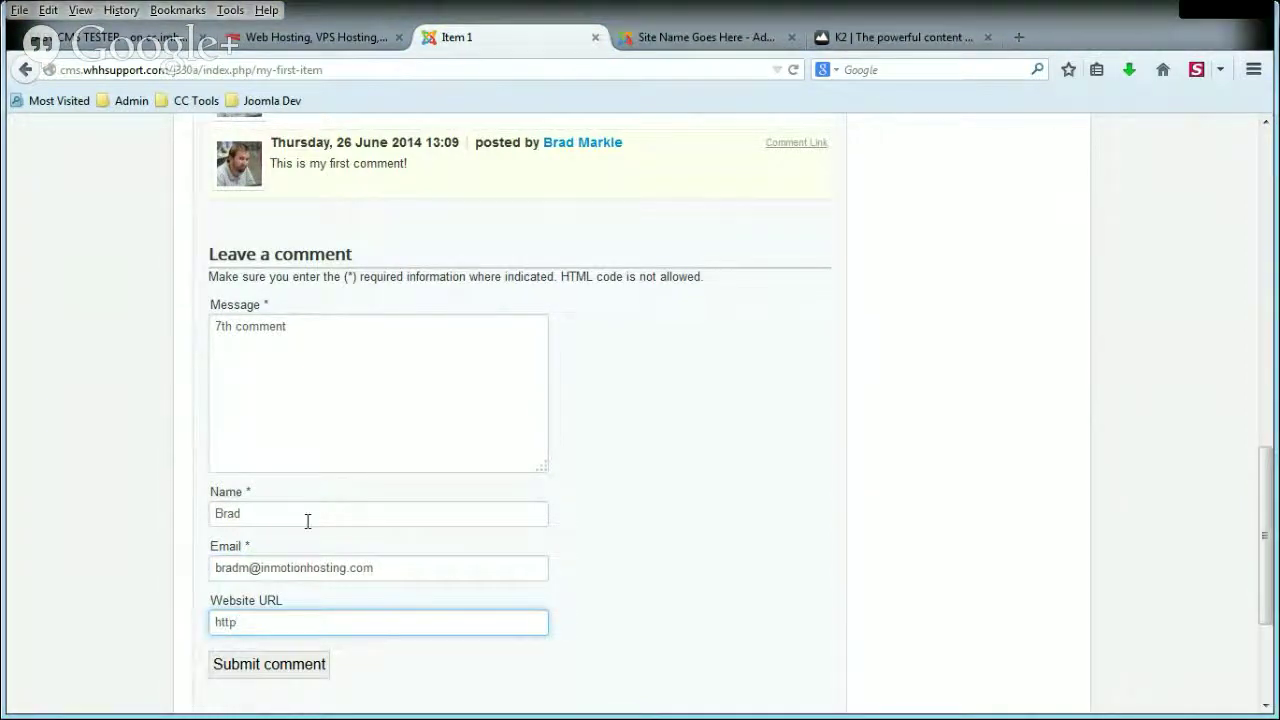
{"action": "type", "text": "://www.inmotionhosting.com"}
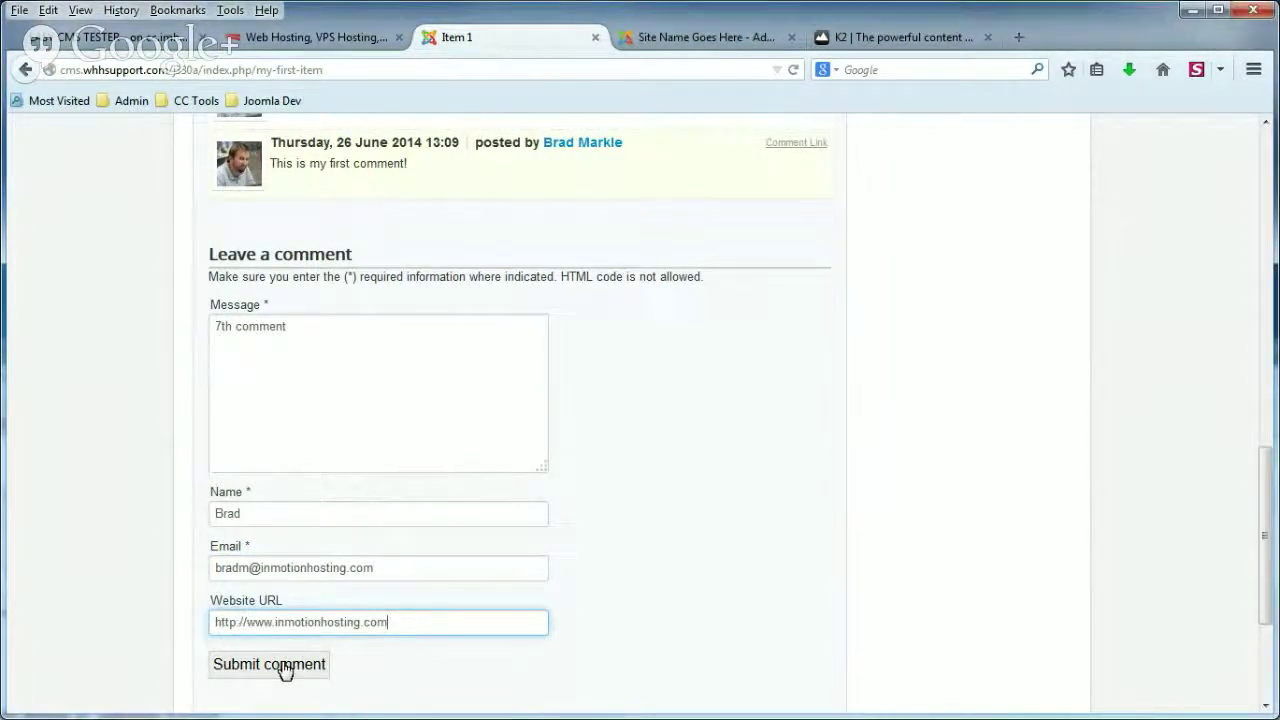
{"action": "left_click", "coordinate": [280, 664]}
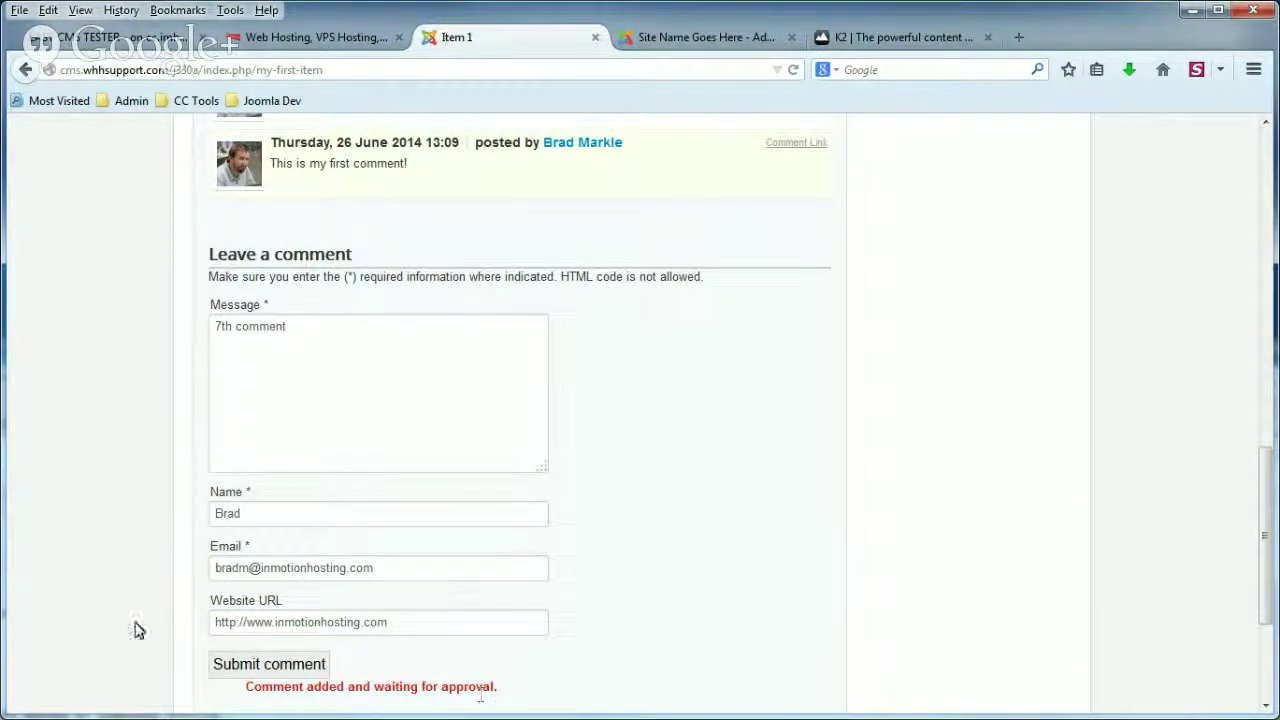
{"action": "left_click", "coordinate": [348, 70]}
{"action": "key", "text": "Return"}
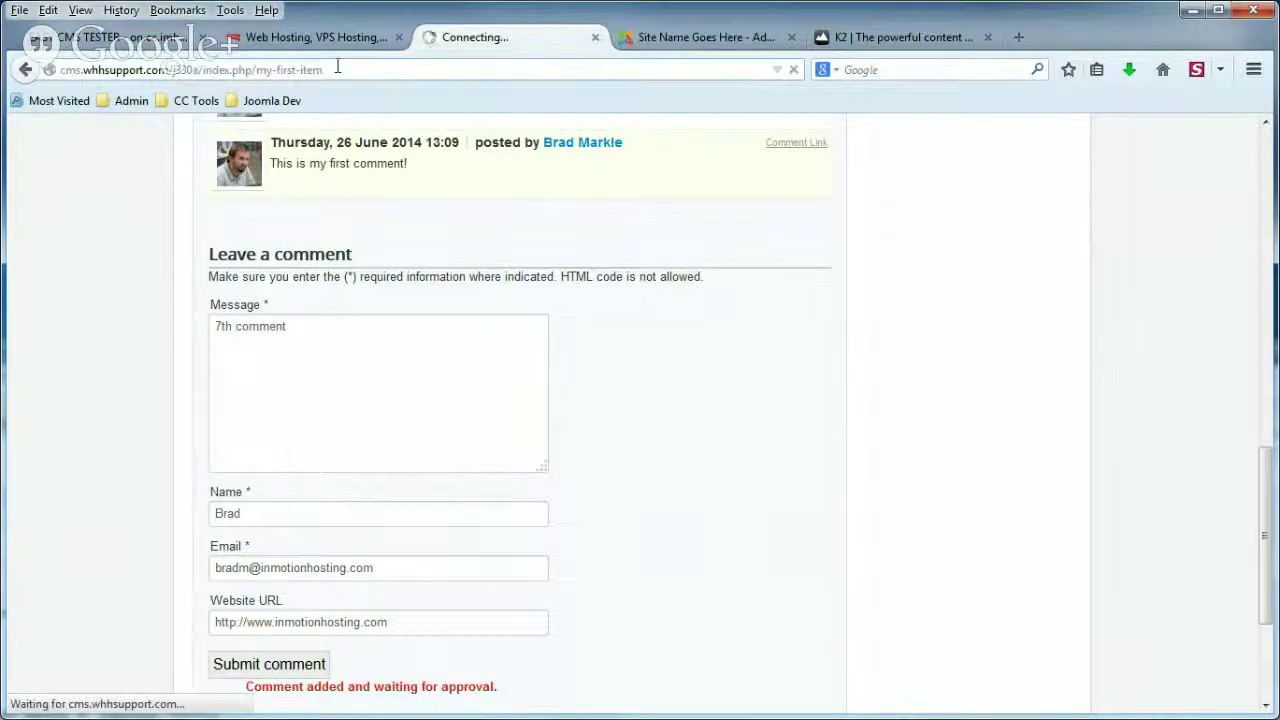
Check Item 1 still lists five comments, then open Components > K2 in the administrator.
{"action": "scroll", "coordinate": [149, 277], "scroll_direction": "down", "scroll_amount": 5}
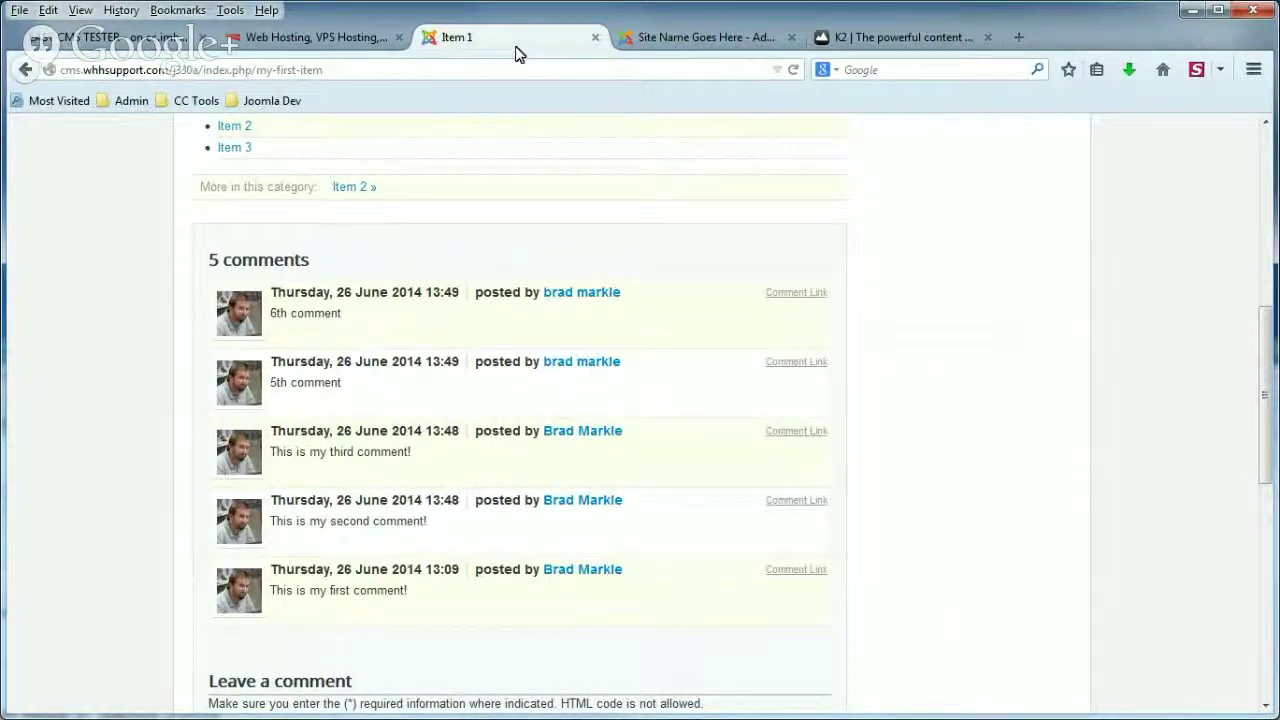
{"action": "left_click", "coordinate": [709, 44]}
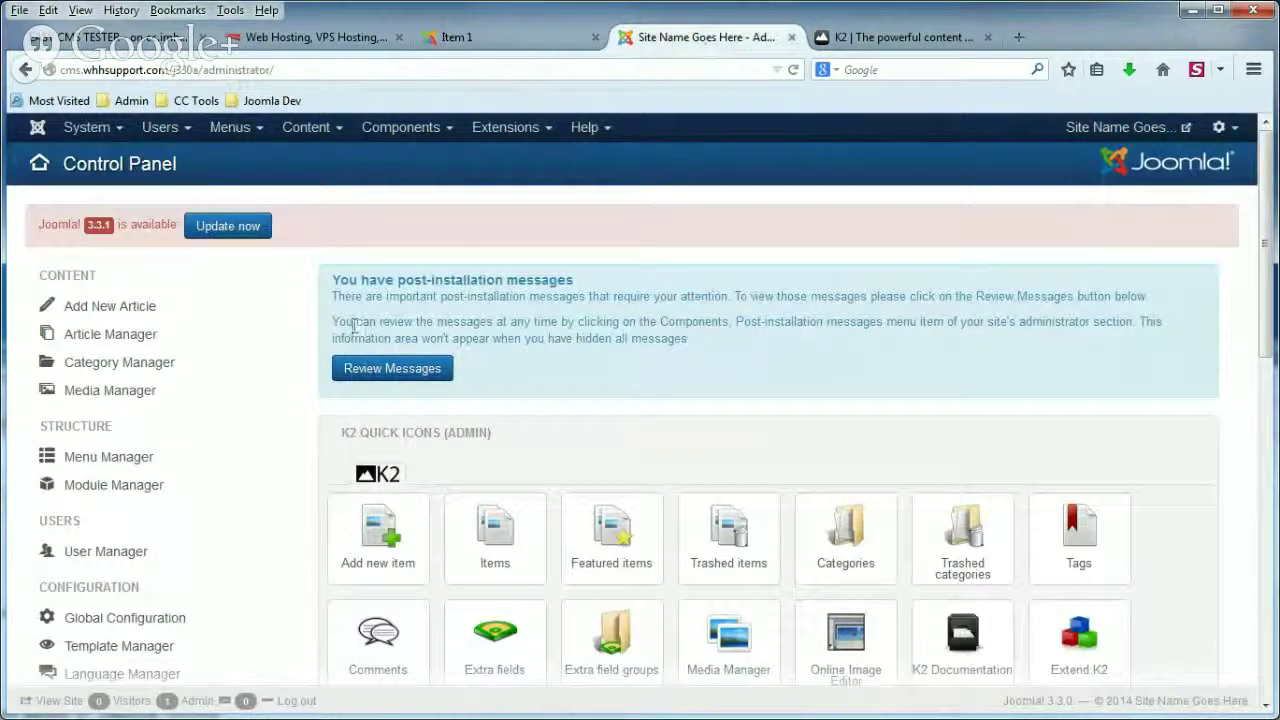
{"action": "left_click", "coordinate": [406, 128]}
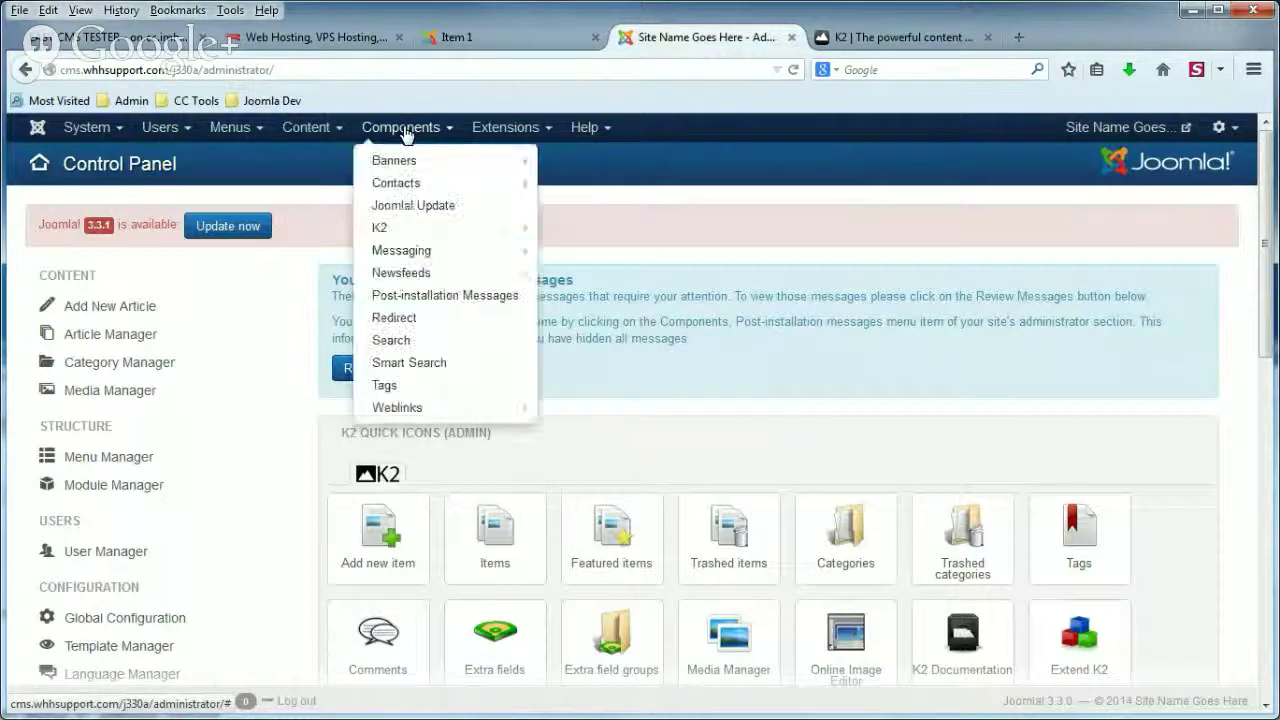
{"action": "mouse_move", "coordinate": [410, 192]}
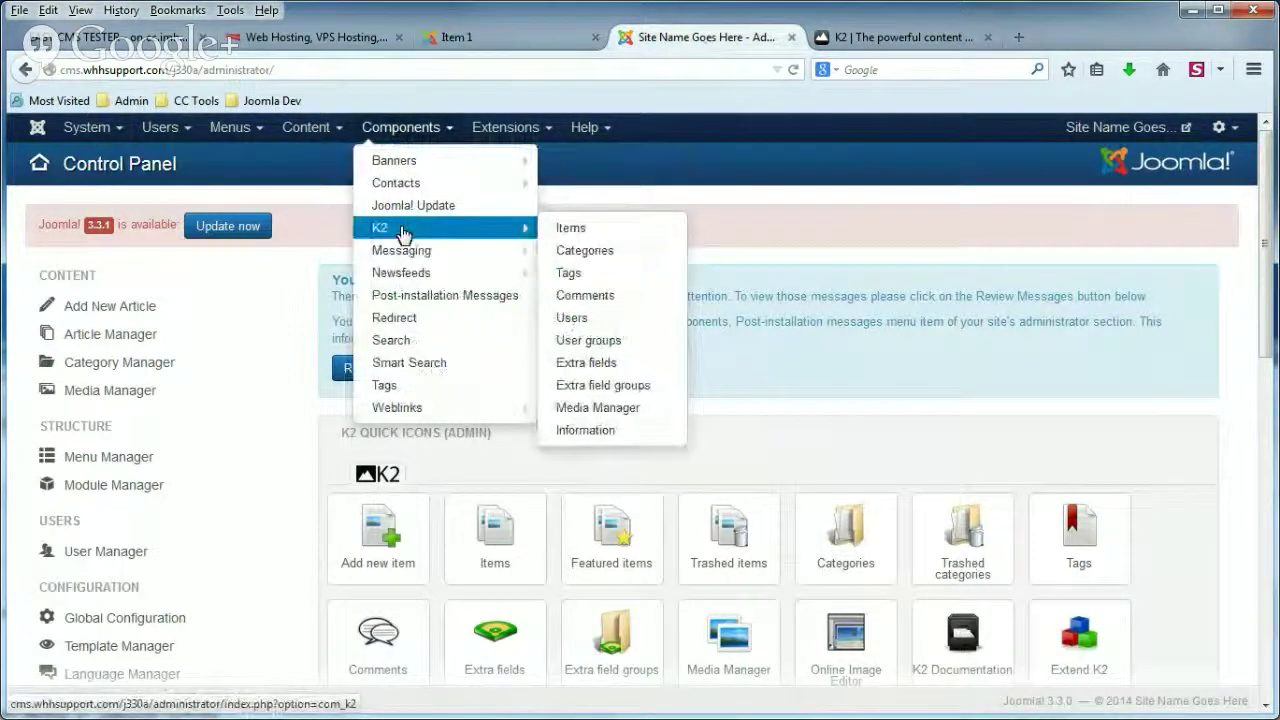
{"action": "left_click", "coordinate": [400, 228]}
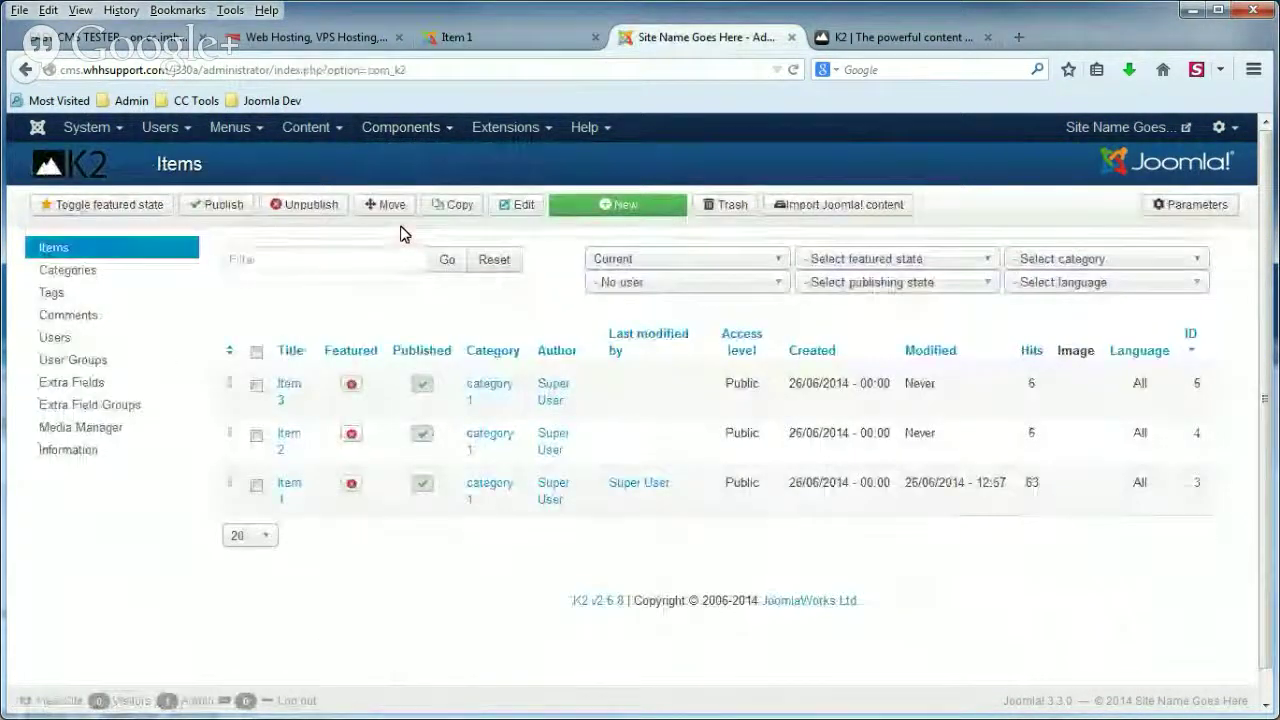
In K2 Comments, publish the pending '7th comment' and return to the Item 1 page.
{"action": "left_click", "coordinate": [116, 318]}
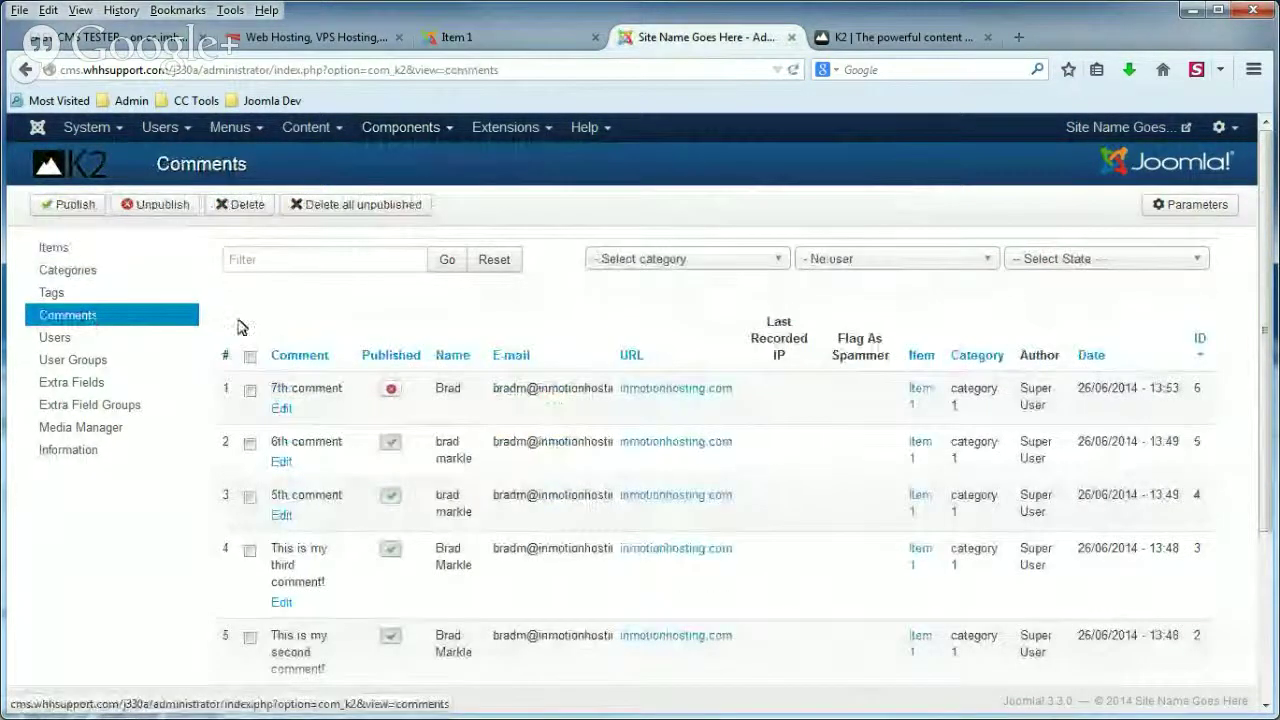
{"action": "scroll", "coordinate": [227, 322], "scroll_direction": "down", "scroll_amount": 4}
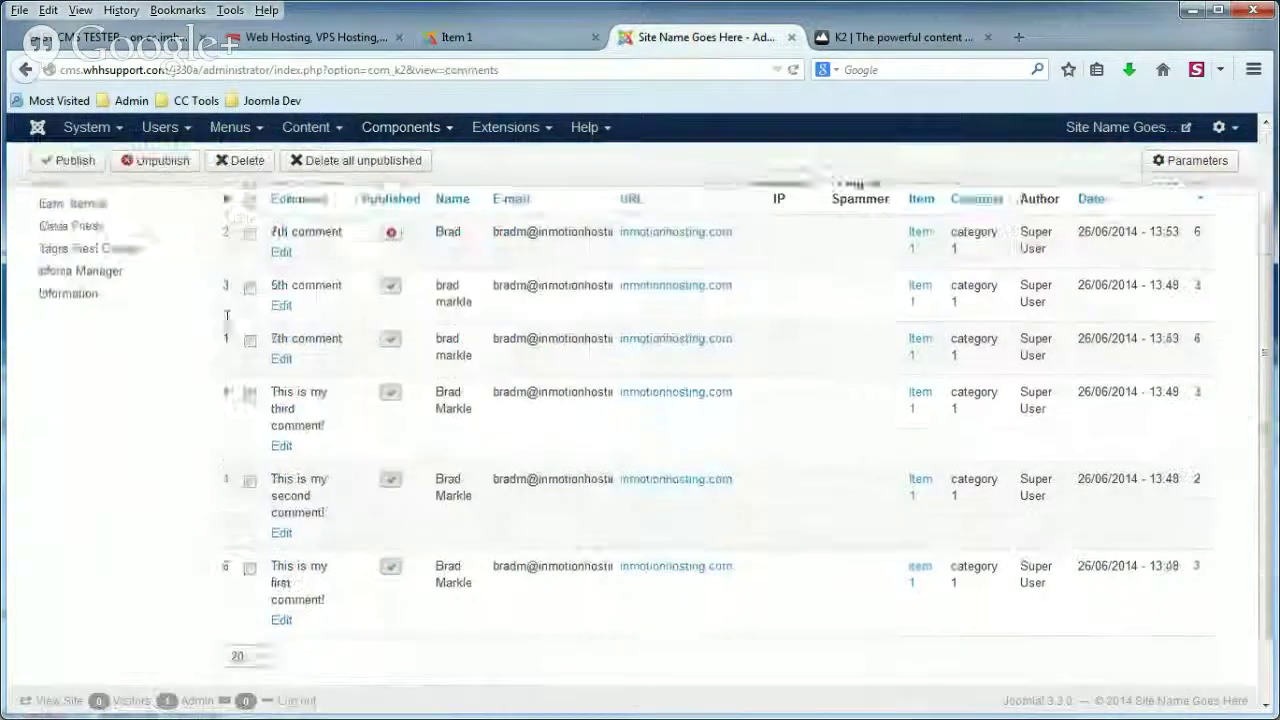
{"action": "scroll", "coordinate": [227, 320], "scroll_direction": "up", "scroll_amount": 2}
{"action": "scroll", "coordinate": [227, 320], "scroll_direction": "up", "scroll_amount": 2}
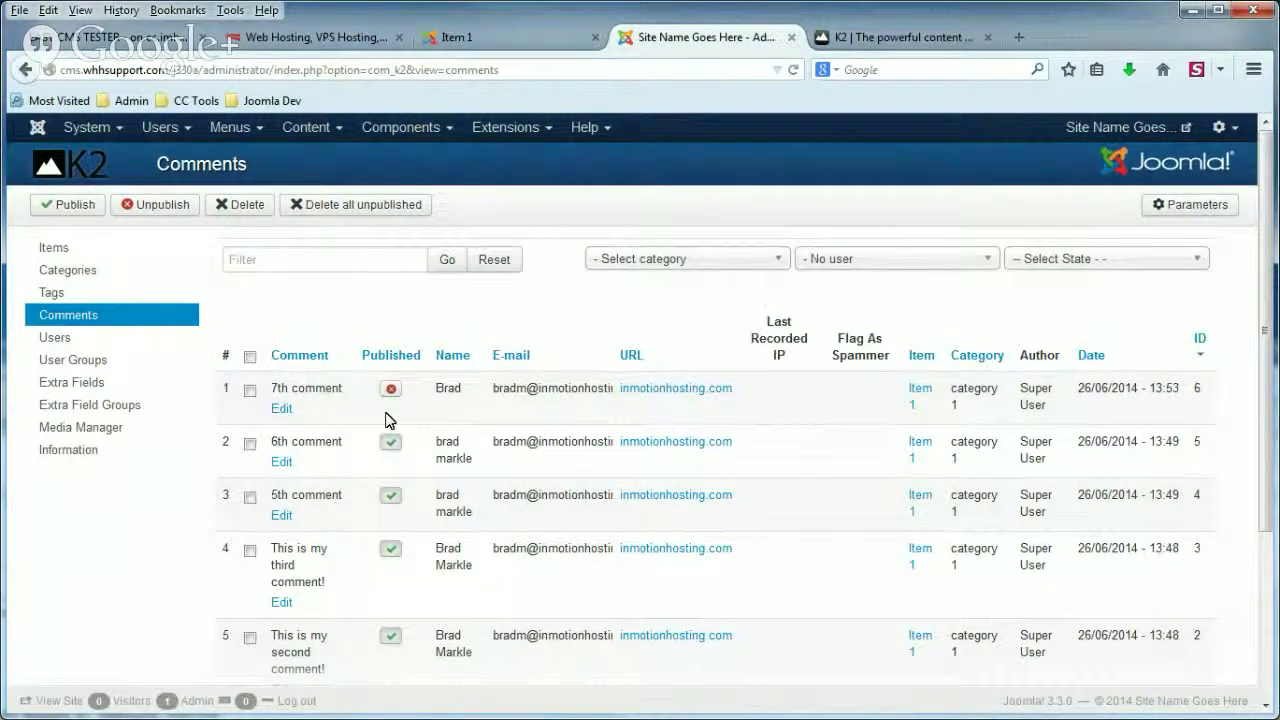
{"action": "left_click", "coordinate": [391, 390]}
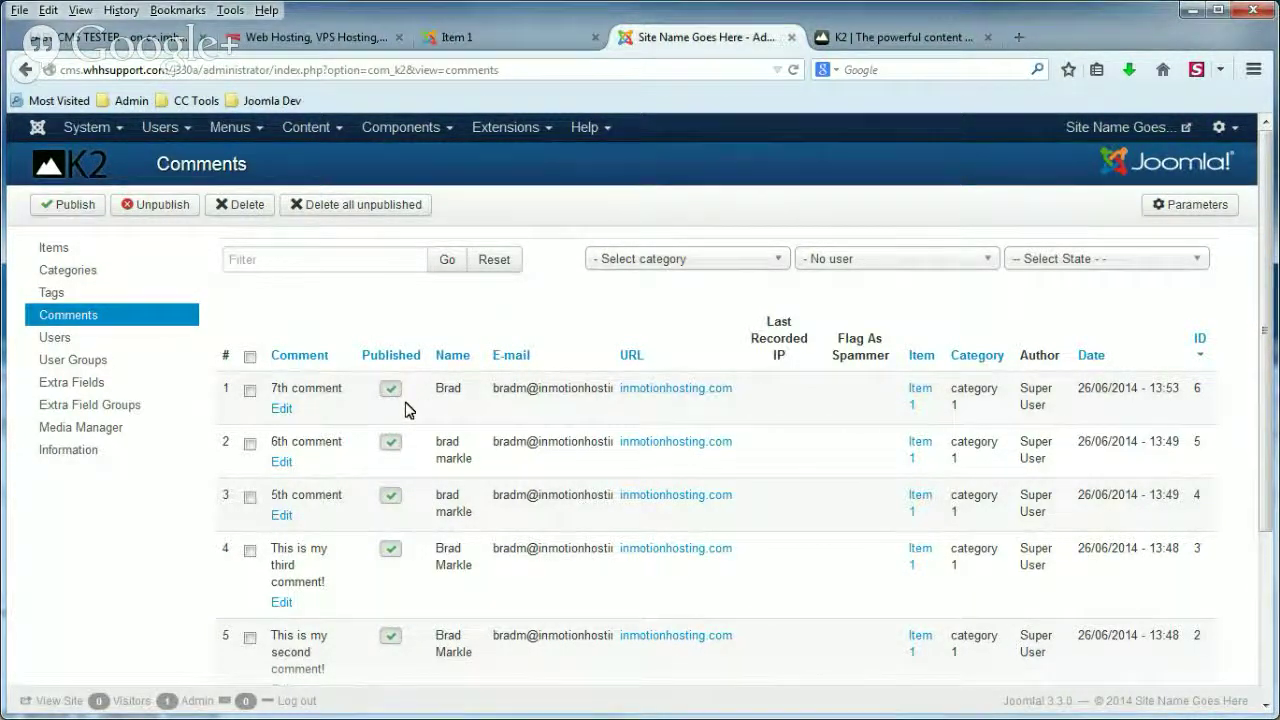
{"action": "left_click", "coordinate": [486, 37]}
Reload Item 1 to see the 7th comment listed among six comments, then return to administration.
{"action": "left_click", "coordinate": [439, 67]}
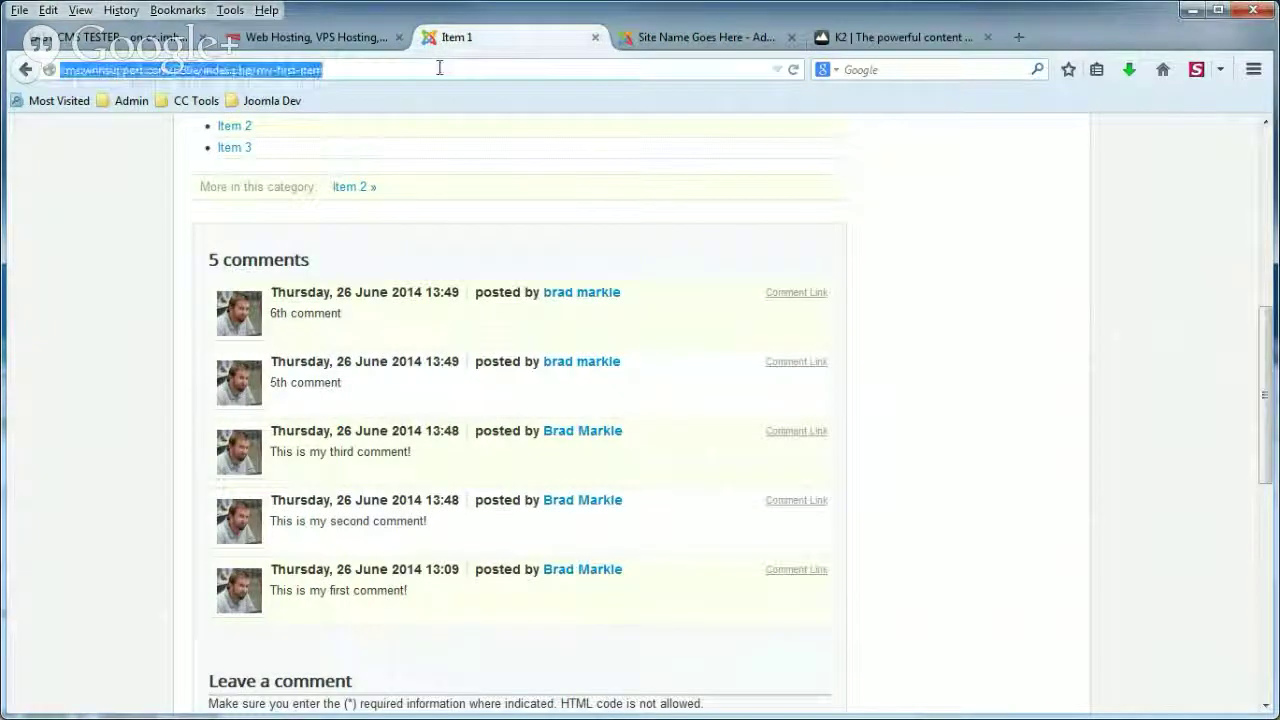
{"action": "key", "text": "Return"}
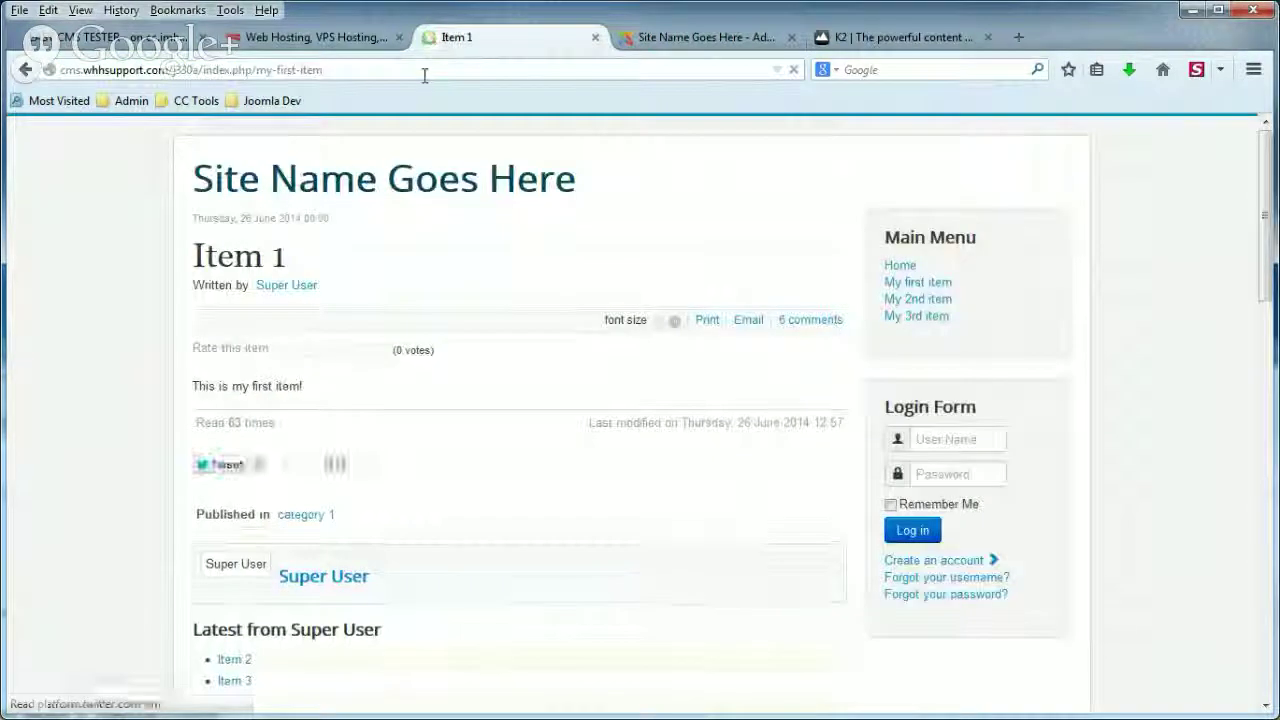
{"action": "scroll", "coordinate": [143, 260], "scroll_direction": "down", "scroll_amount": 10}
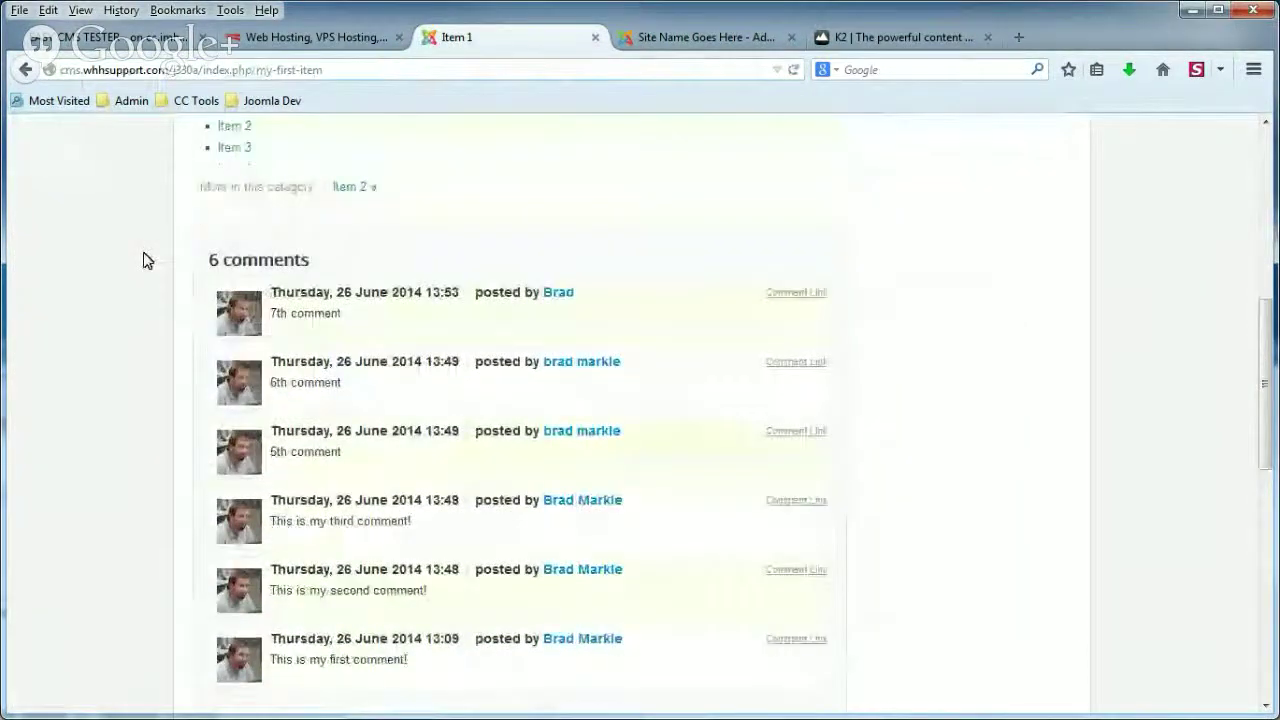
{"action": "left_click_drag", "start_coordinate": [272, 313], "coordinate": [338, 314]}
{"action": "left_click", "coordinate": [354, 320]}
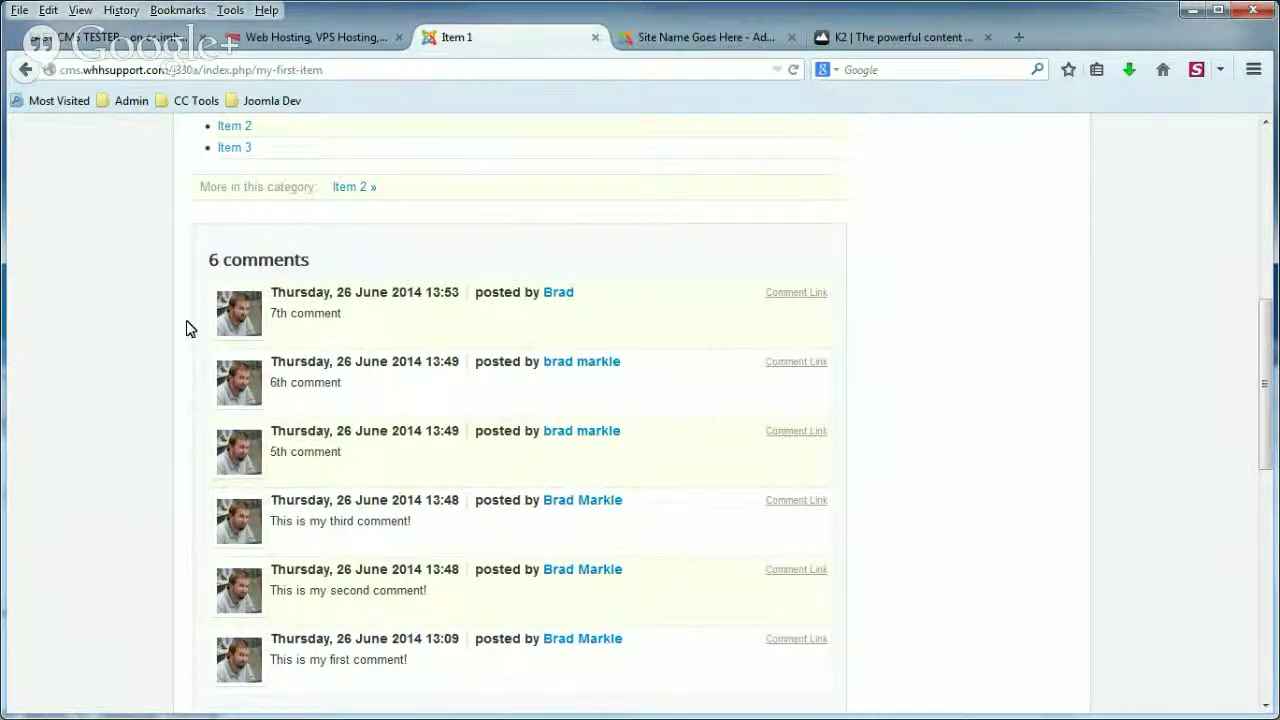
{"action": "left_click", "coordinate": [700, 48]}
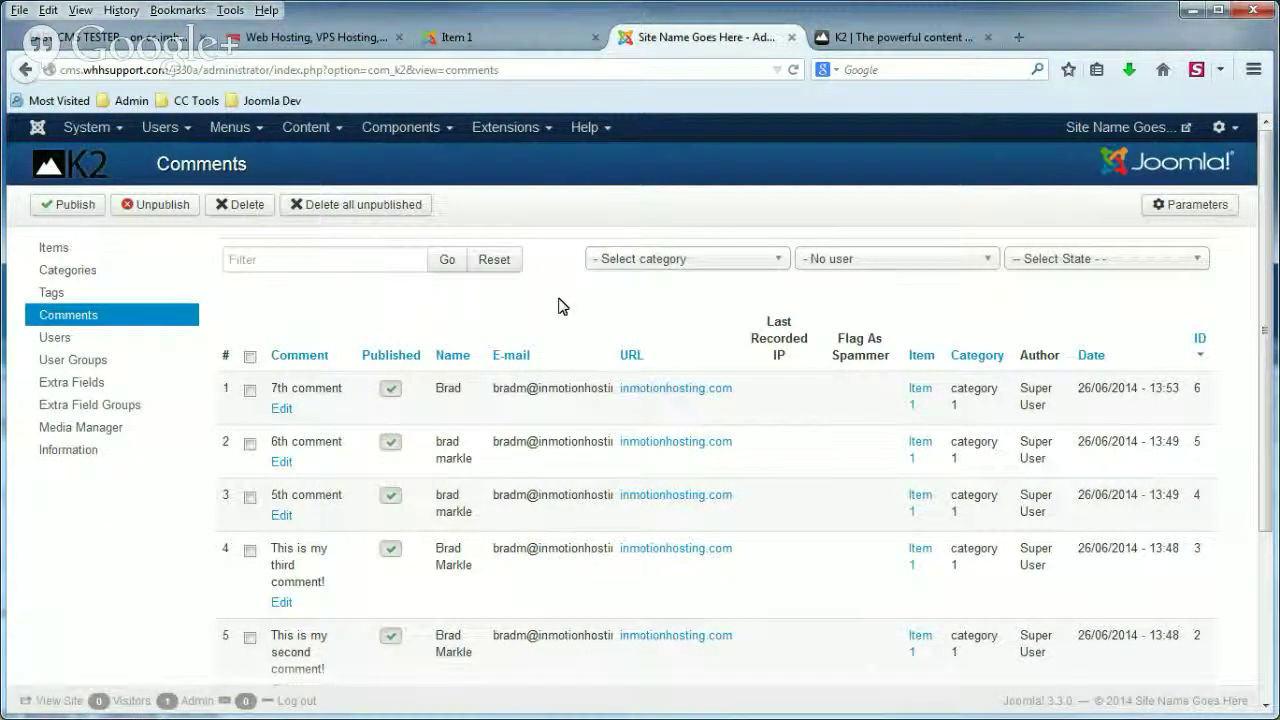
In K2 Parameters' Comments tab, set Enable comment auto-publishing to Yes and save.
{"action": "left_click", "coordinate": [408, 128]}
{"action": "mouse_move", "coordinate": [412, 190]}
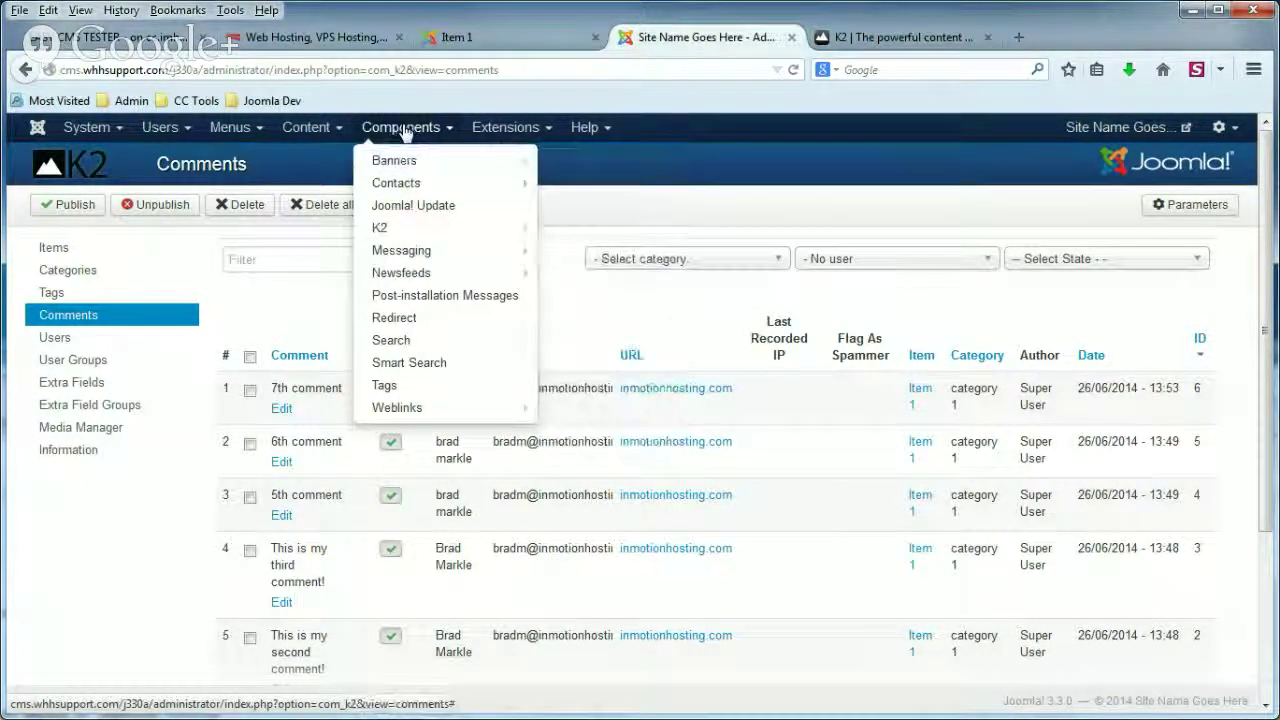
{"action": "left_click", "coordinate": [656, 310]}
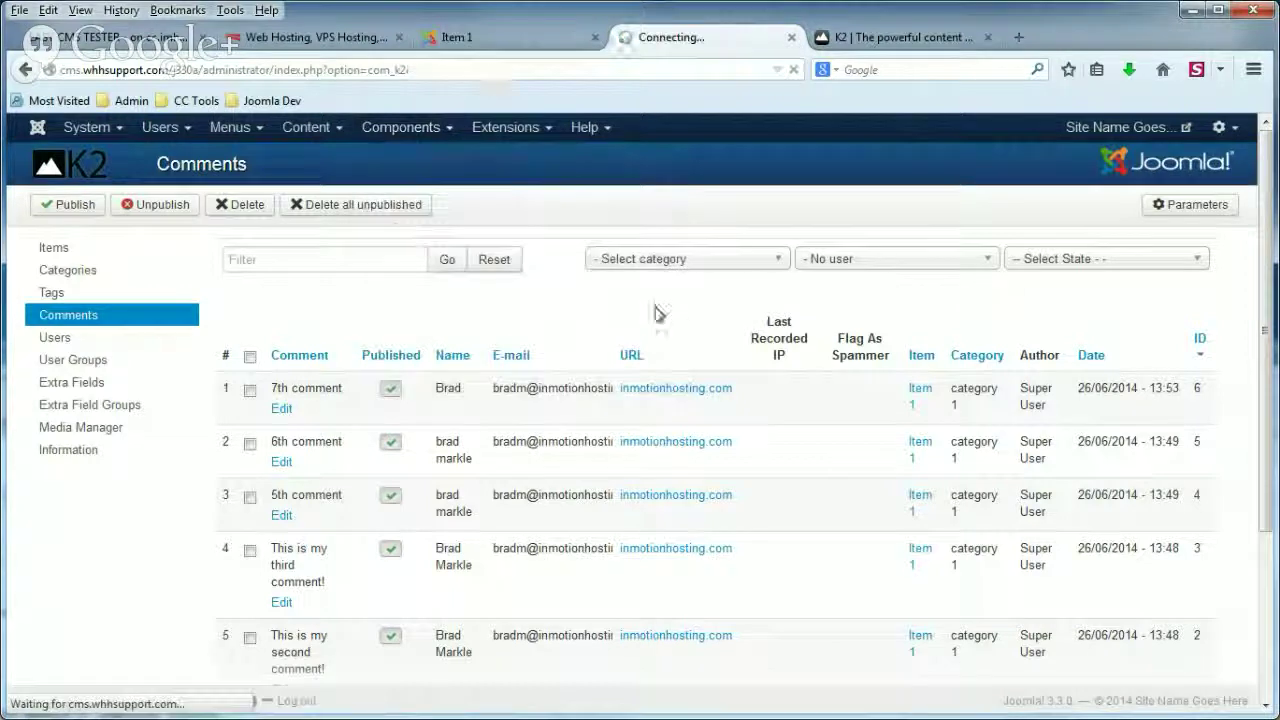
{"action": "left_click", "coordinate": [1185, 208]}
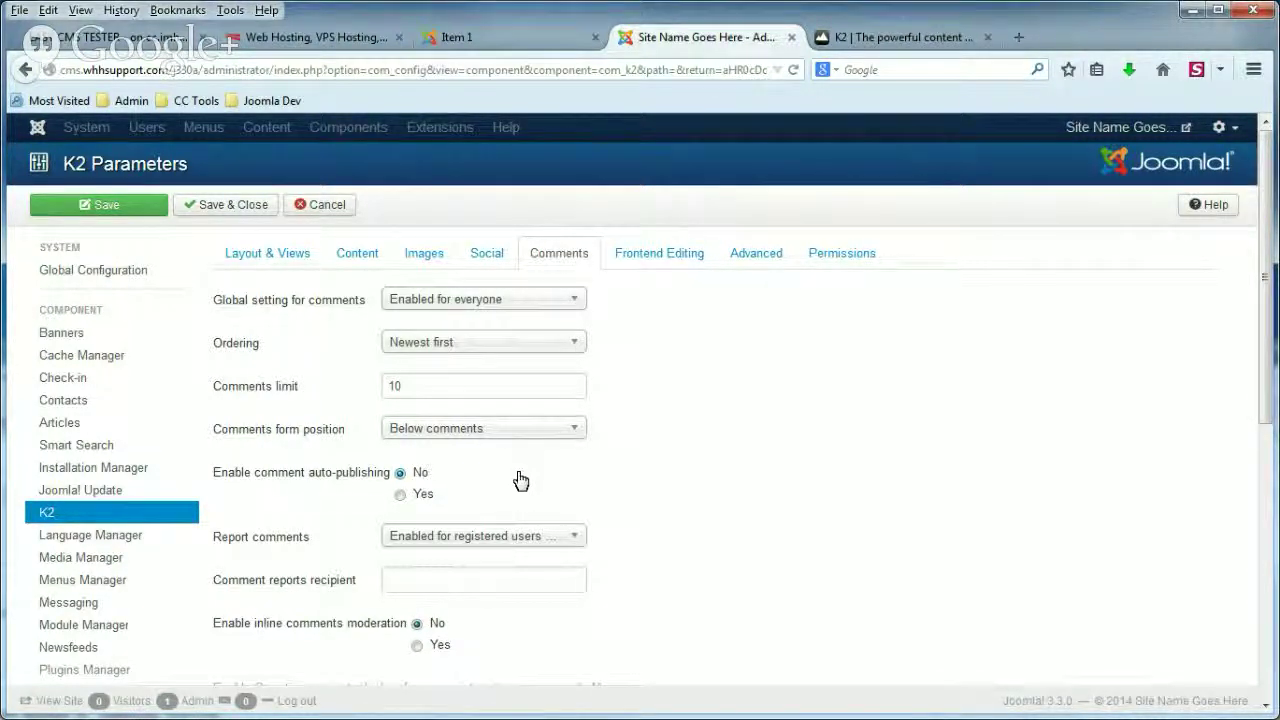
{"action": "left_click", "coordinate": [400, 495]}
{"action": "left_click", "coordinate": [113, 209]}
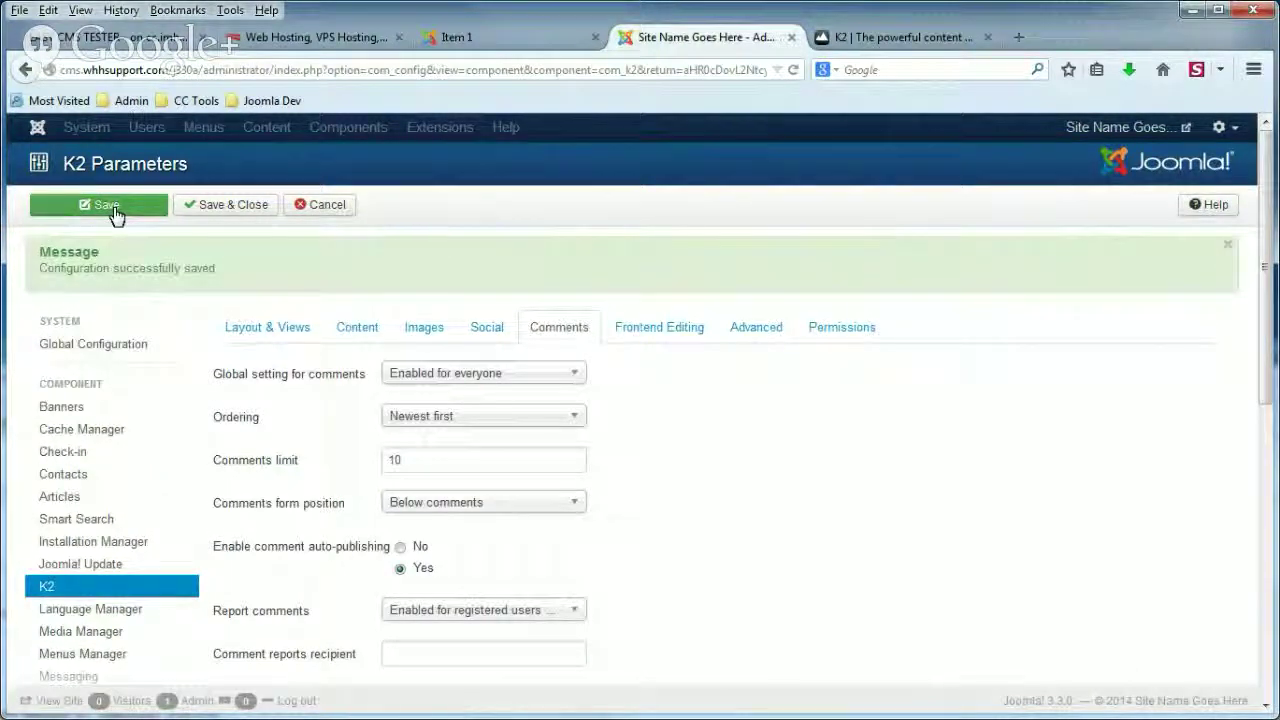
{"action": "left_click", "coordinate": [470, 37]}
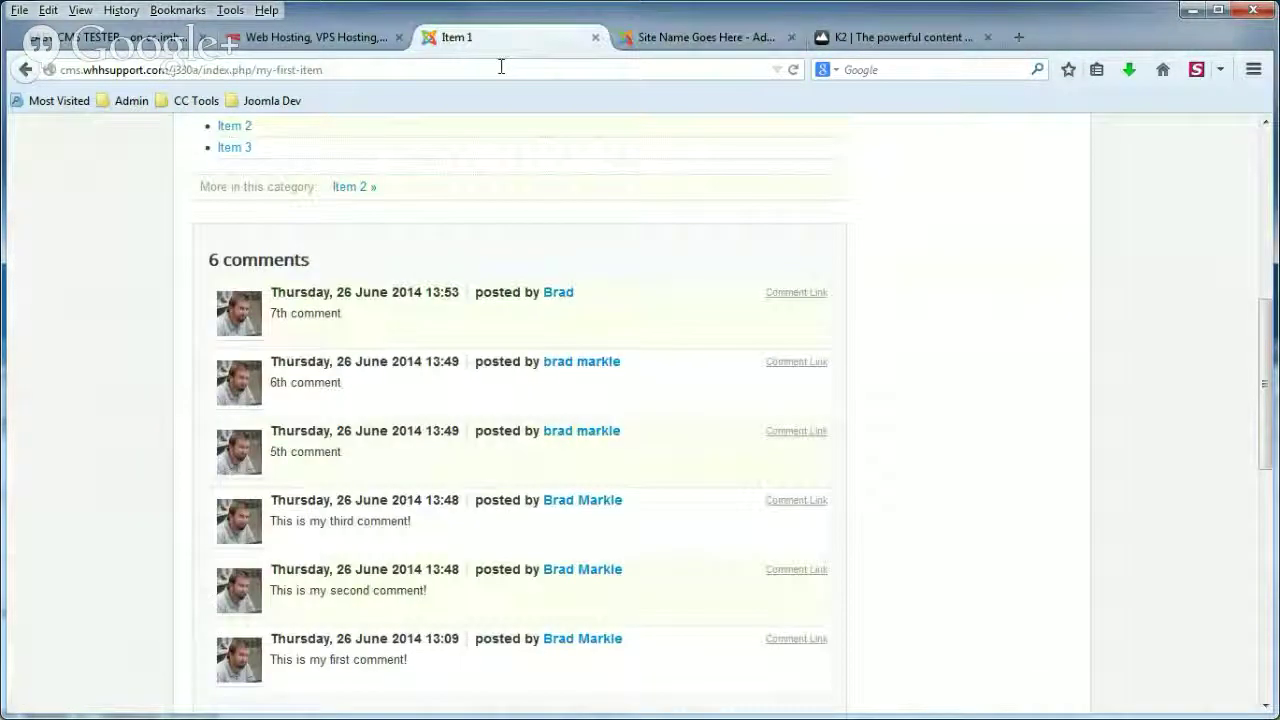
Reload Item 1 and scroll down to the Leave a comment form.
{"action": "left_click", "coordinate": [500, 66]}
{"action": "key", "text": "Return"}
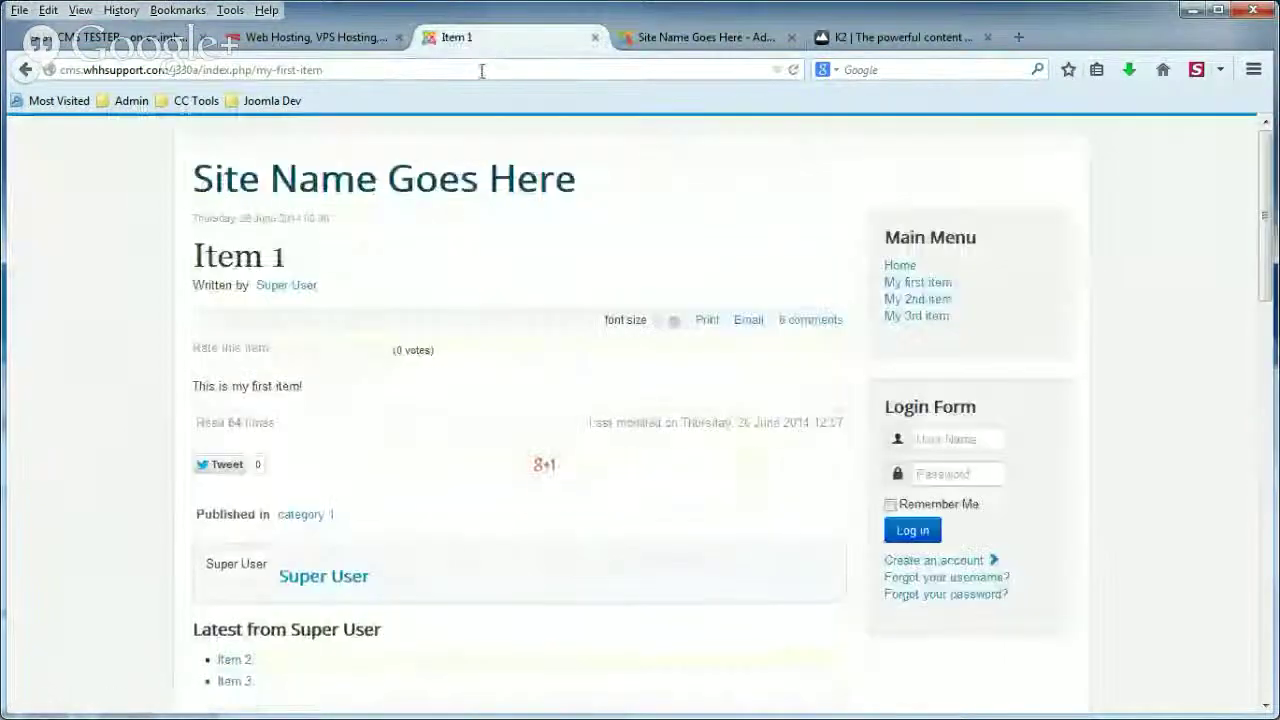
{"action": "scroll", "coordinate": [132, 315], "scroll_direction": "down", "scroll_amount": 8}
{"action": "scroll", "coordinate": [130, 315], "scroll_direction": "down", "scroll_amount": 3}
{"action": "scroll", "coordinate": [127, 290], "scroll_direction": "up", "scroll_amount": 2}
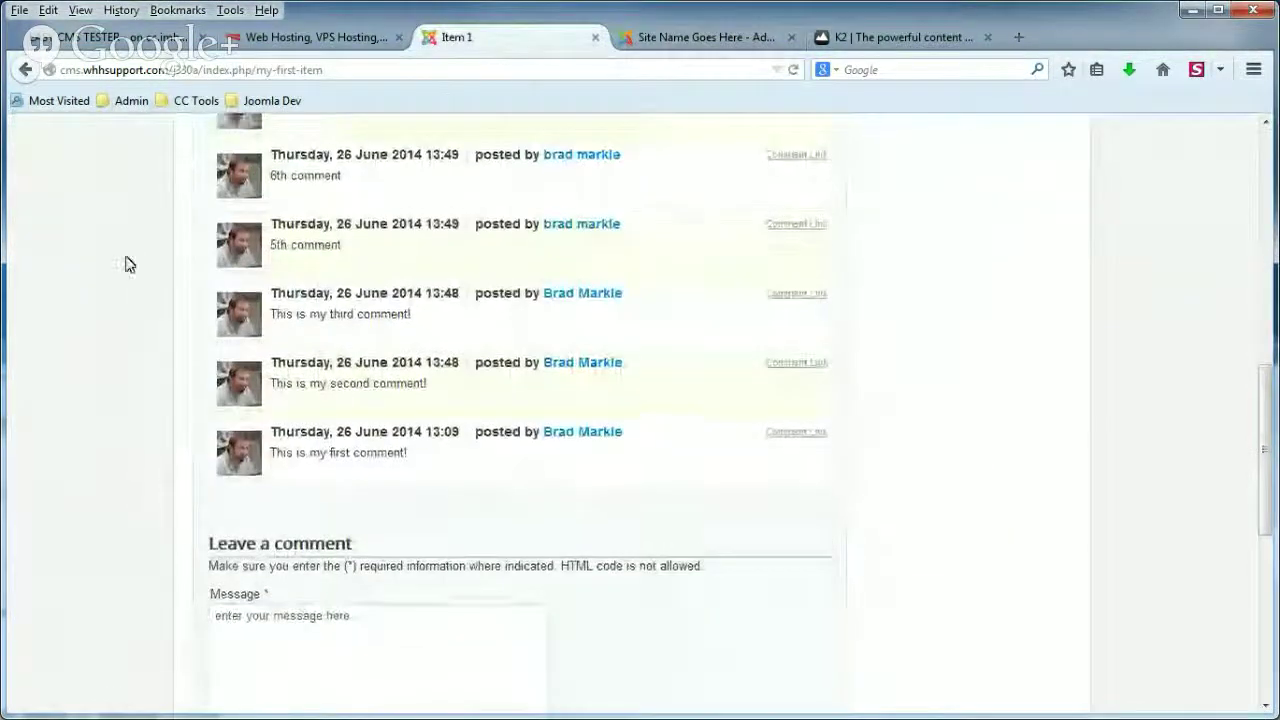
{"action": "scroll", "coordinate": [148, 321], "scroll_direction": "down", "scroll_amount": 4}
Post an '8th comment' with the commenter's full name, e-mail and website URL; it appears immediately.
{"action": "left_click", "coordinate": [287, 341]}
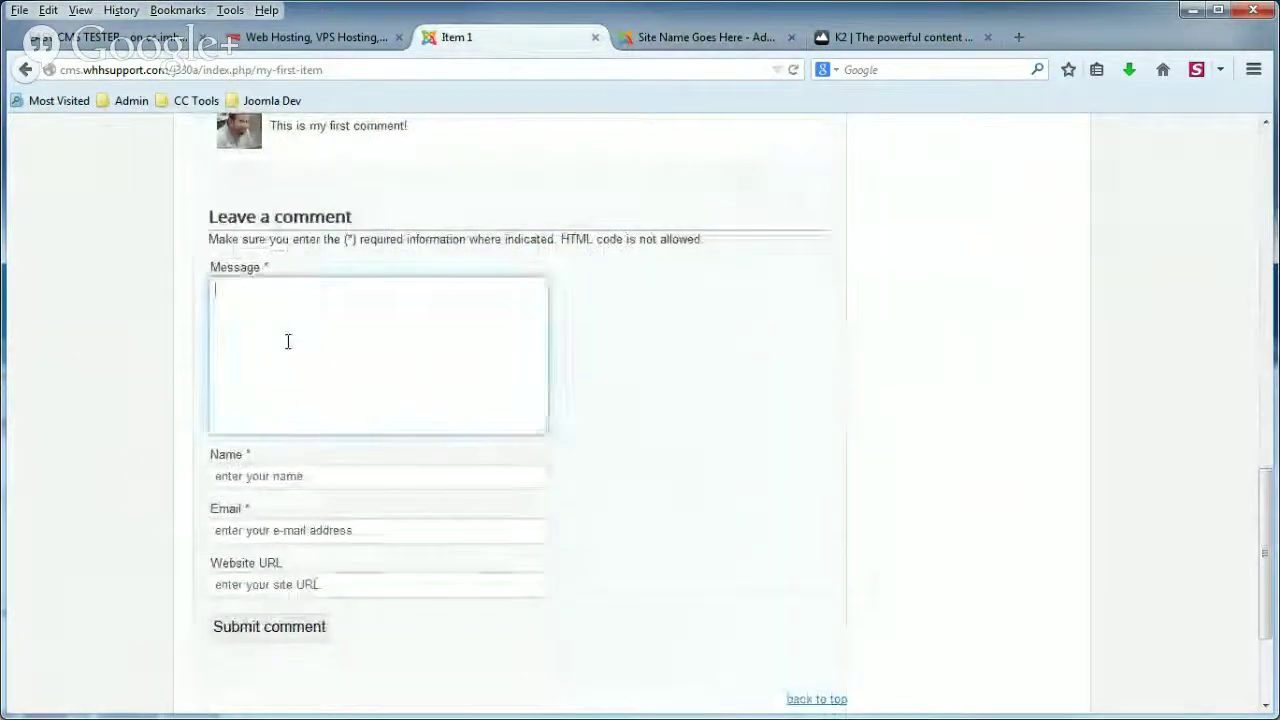
{"action": "type", "text": "8th comment"}
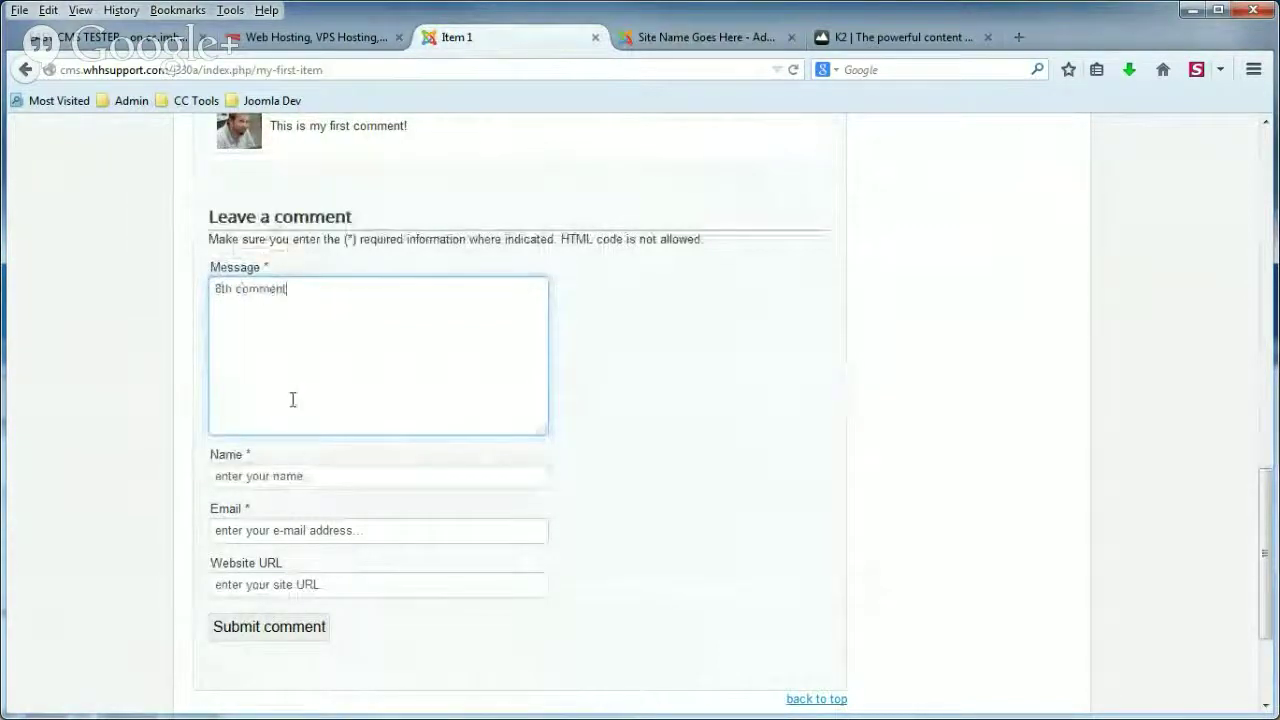
{"action": "left_click", "coordinate": [281, 474]}
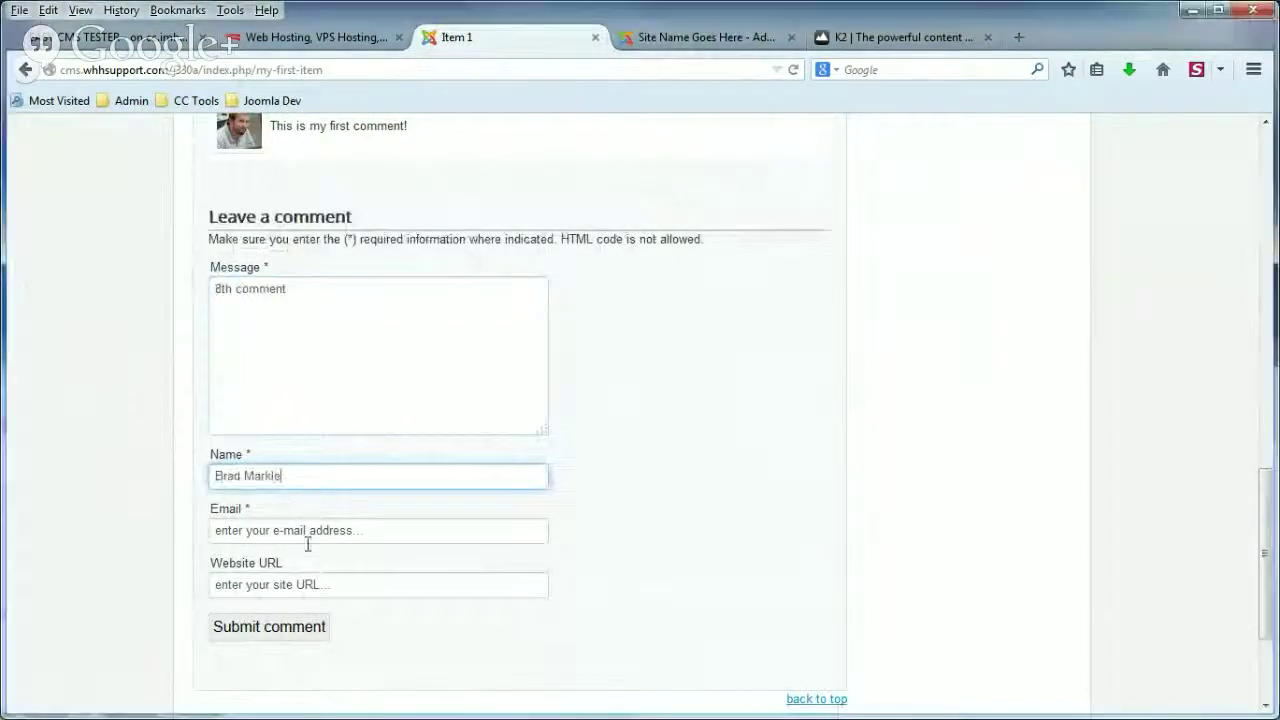
{"action": "left_click", "coordinate": [293, 534]}
{"action": "left_click", "coordinate": [285, 584]}
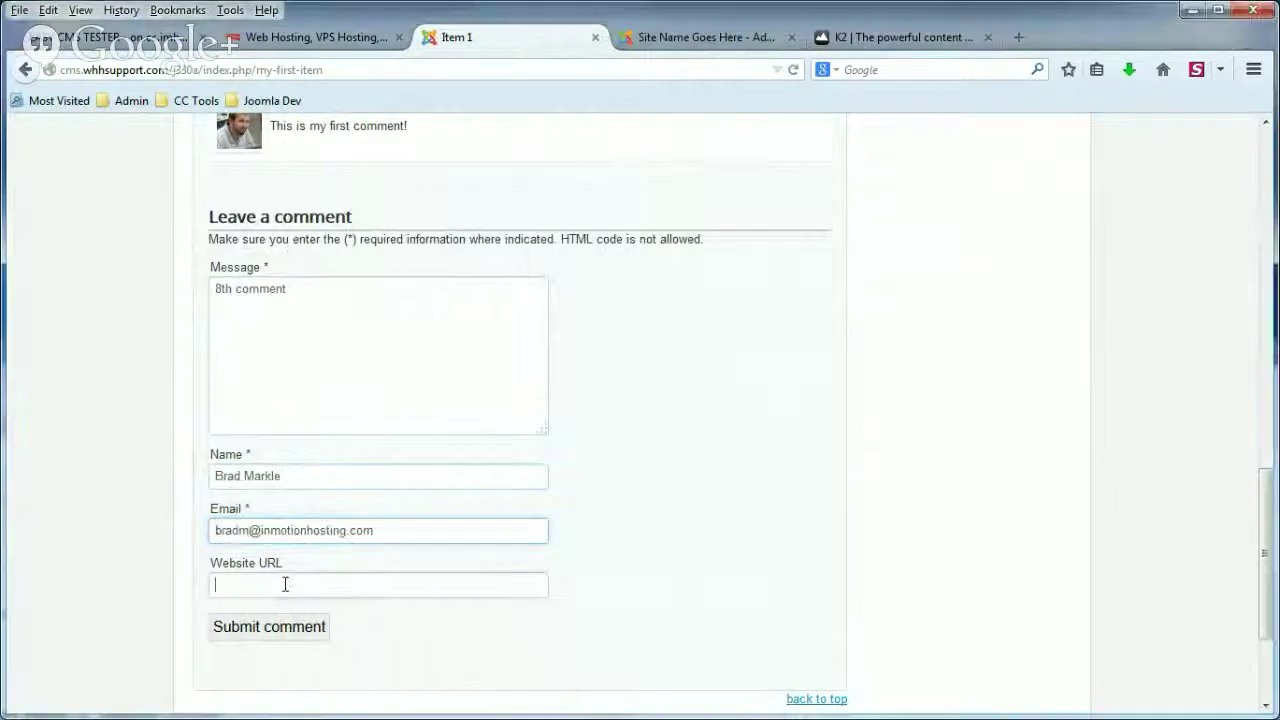
{"action": "type", "text": "http://www.inmotionhosting.com"}
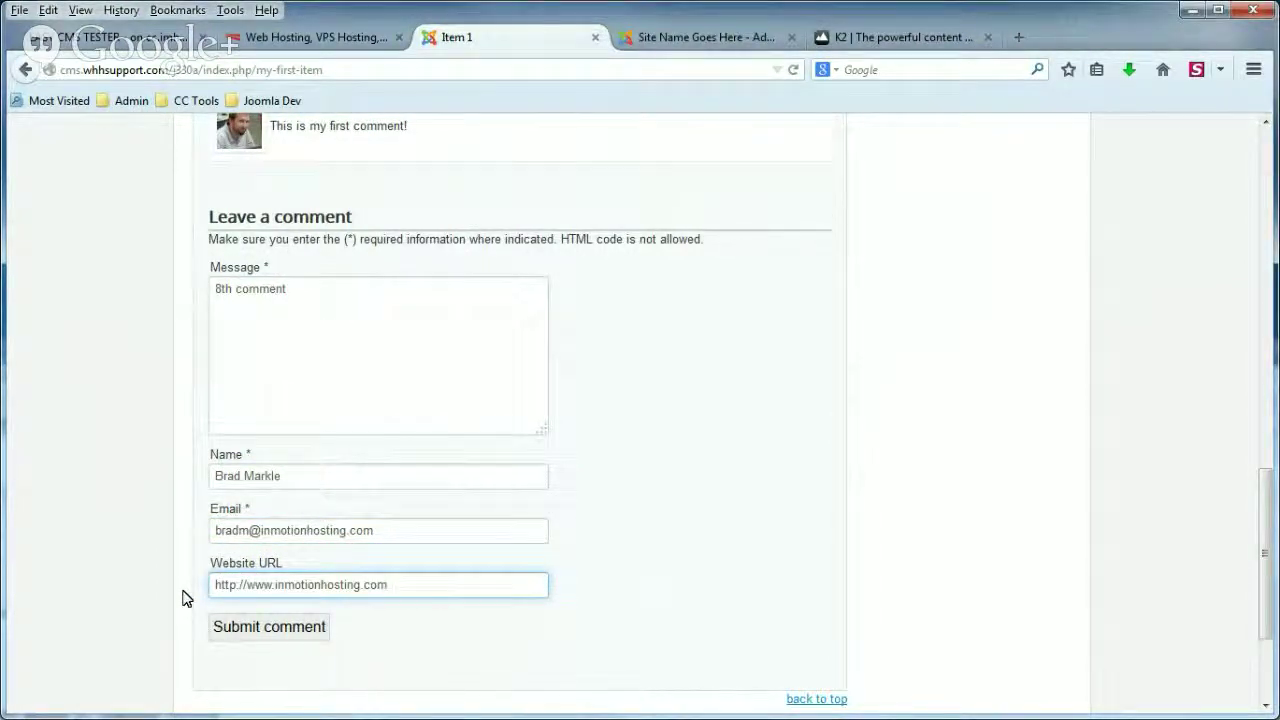
{"action": "left_click", "coordinate": [277, 630]}
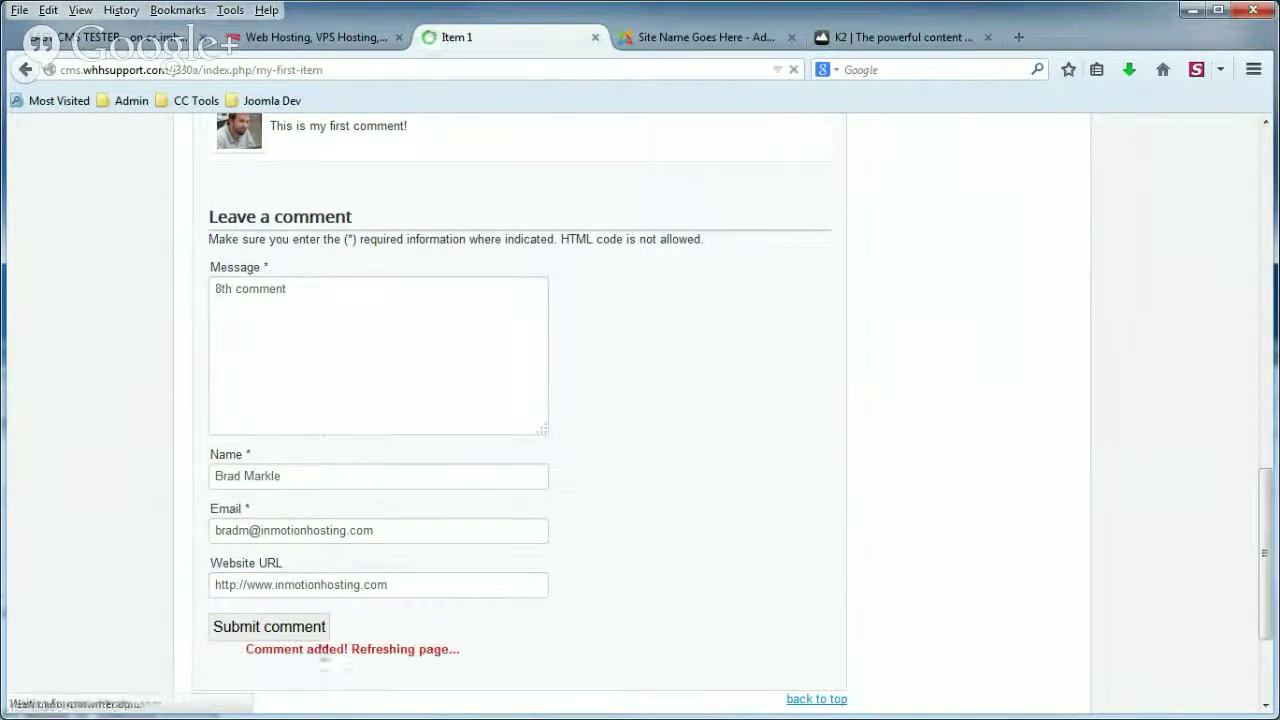
{"action": "scroll", "coordinate": [140, 557], "scroll_direction": "up", "scroll_amount": 10}
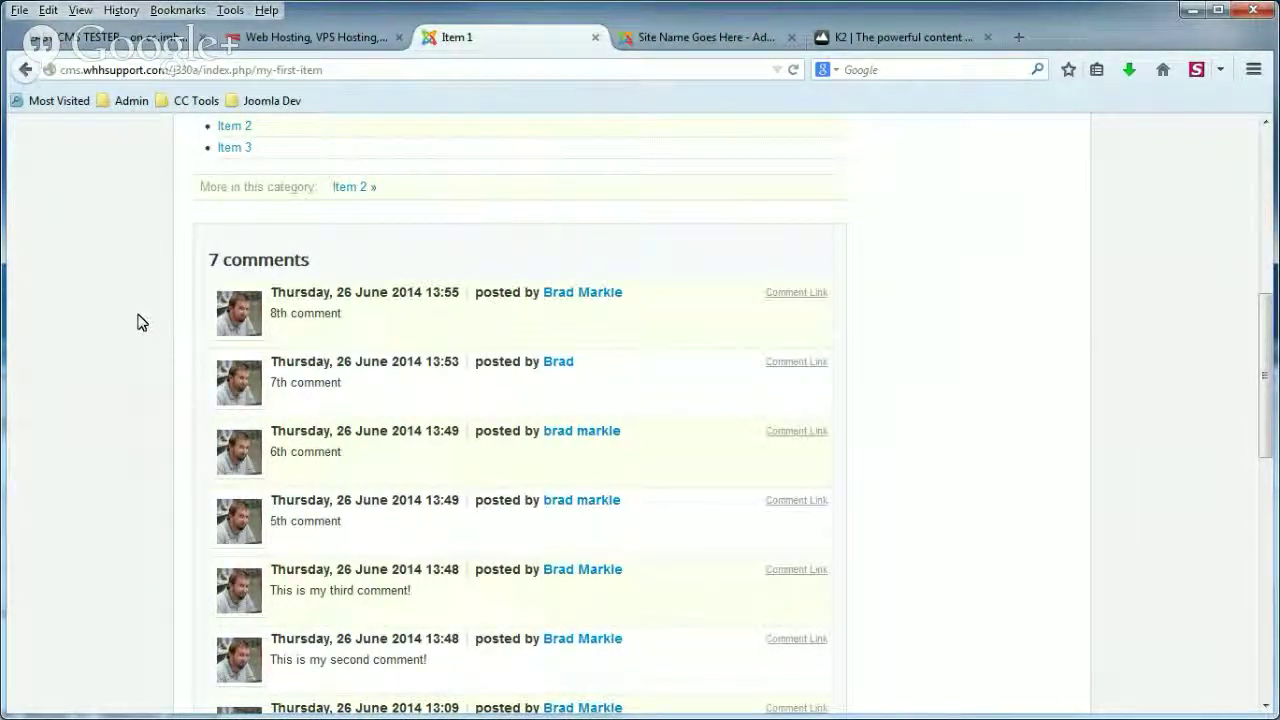
{"action": "left_click", "coordinate": [711, 39]}
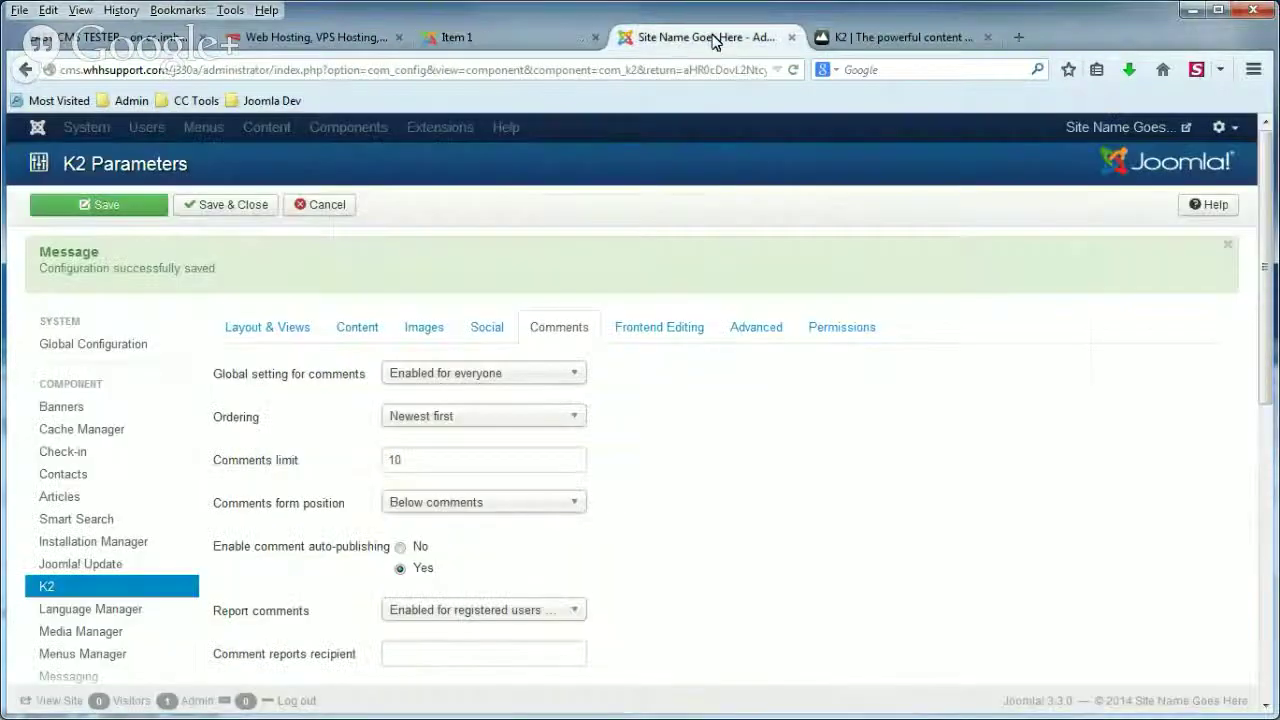
Cancel out of K2 Parameters and open the K2 Comments list via Components > K2.
{"action": "left_click", "coordinate": [330, 205]}
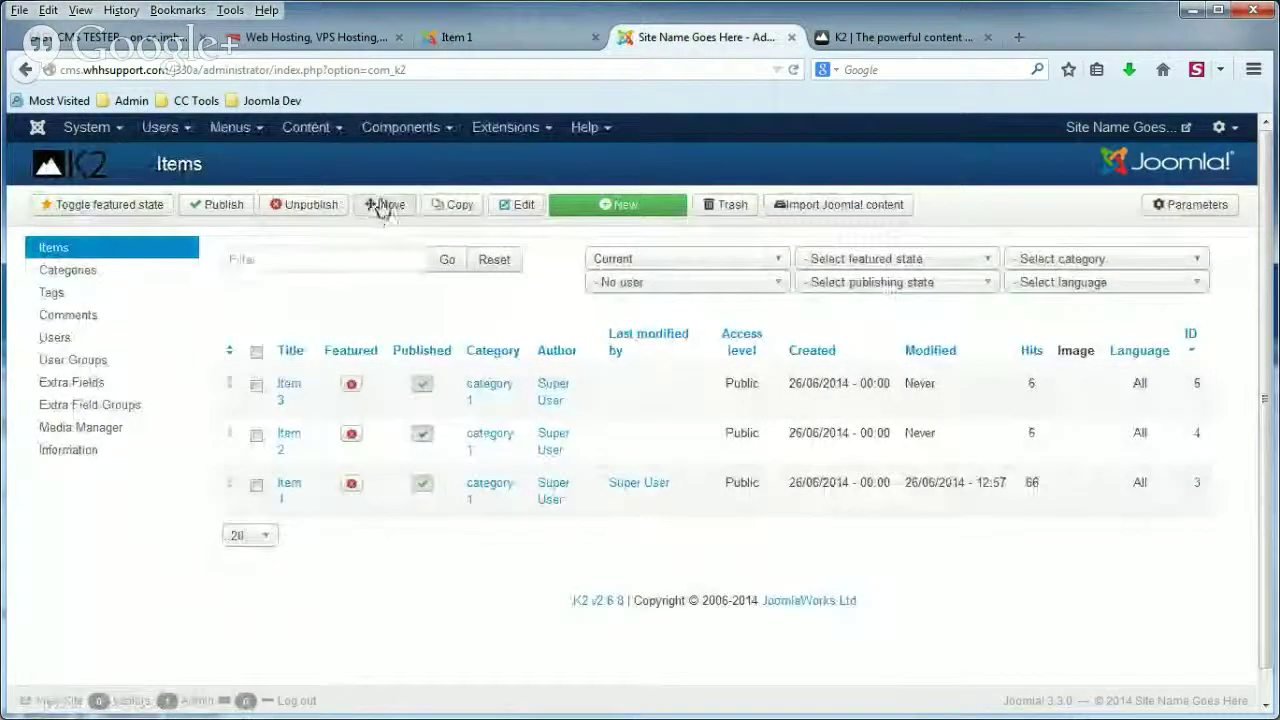
{"action": "left_click", "coordinate": [400, 127]}
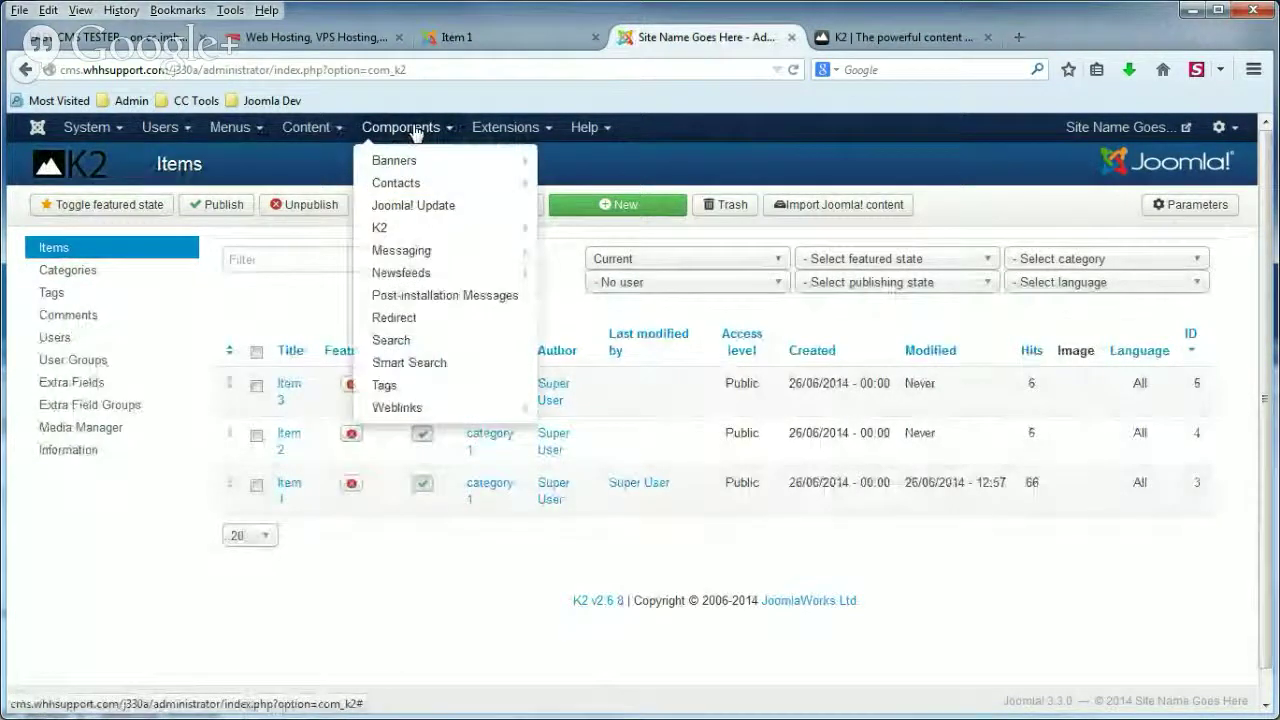
{"action": "left_click", "coordinate": [399, 228]}
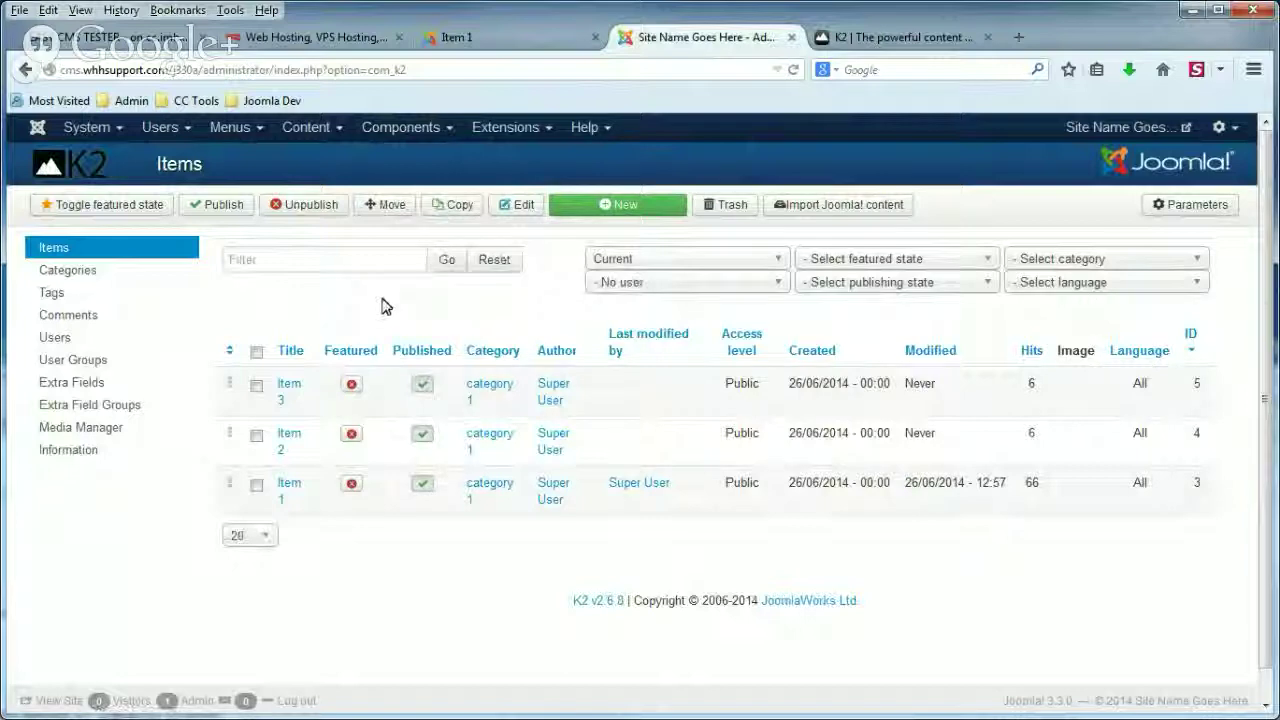
{"action": "left_click", "coordinate": [101, 319]}
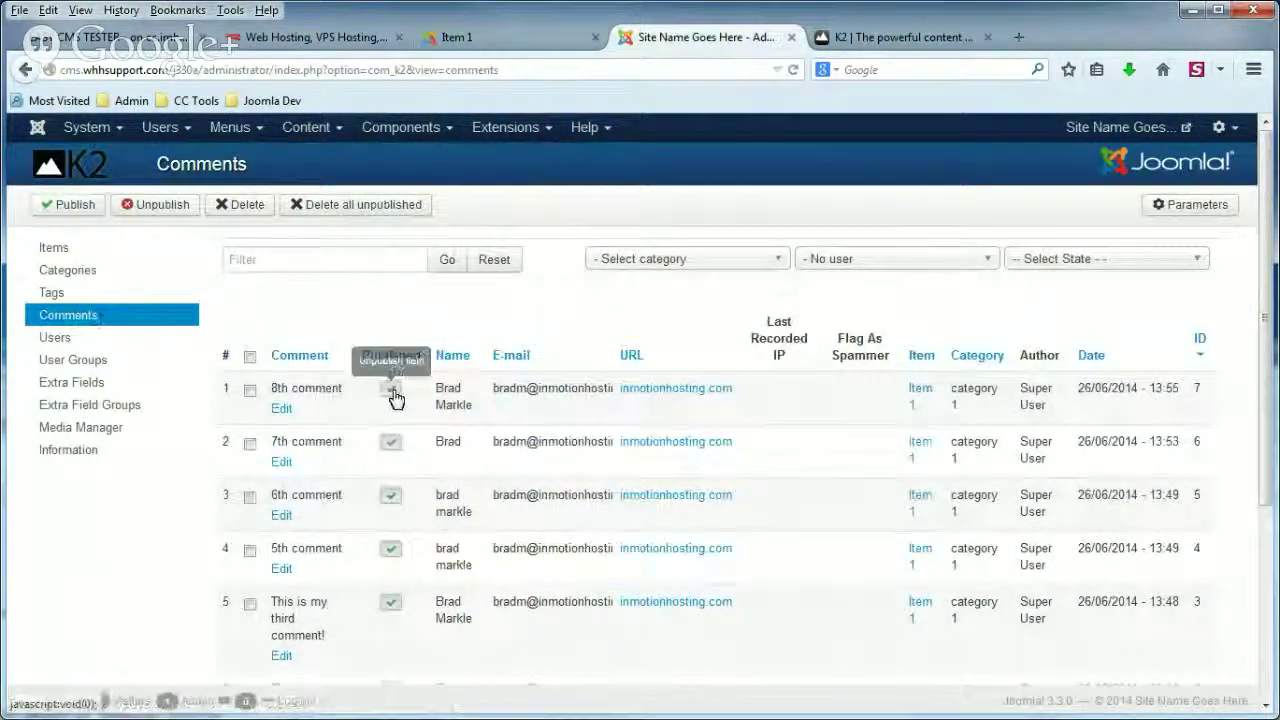
Unpublish the 8th comment and reload Item 1 to confirm it's hidden.
{"action": "left_click", "coordinate": [394, 396]}
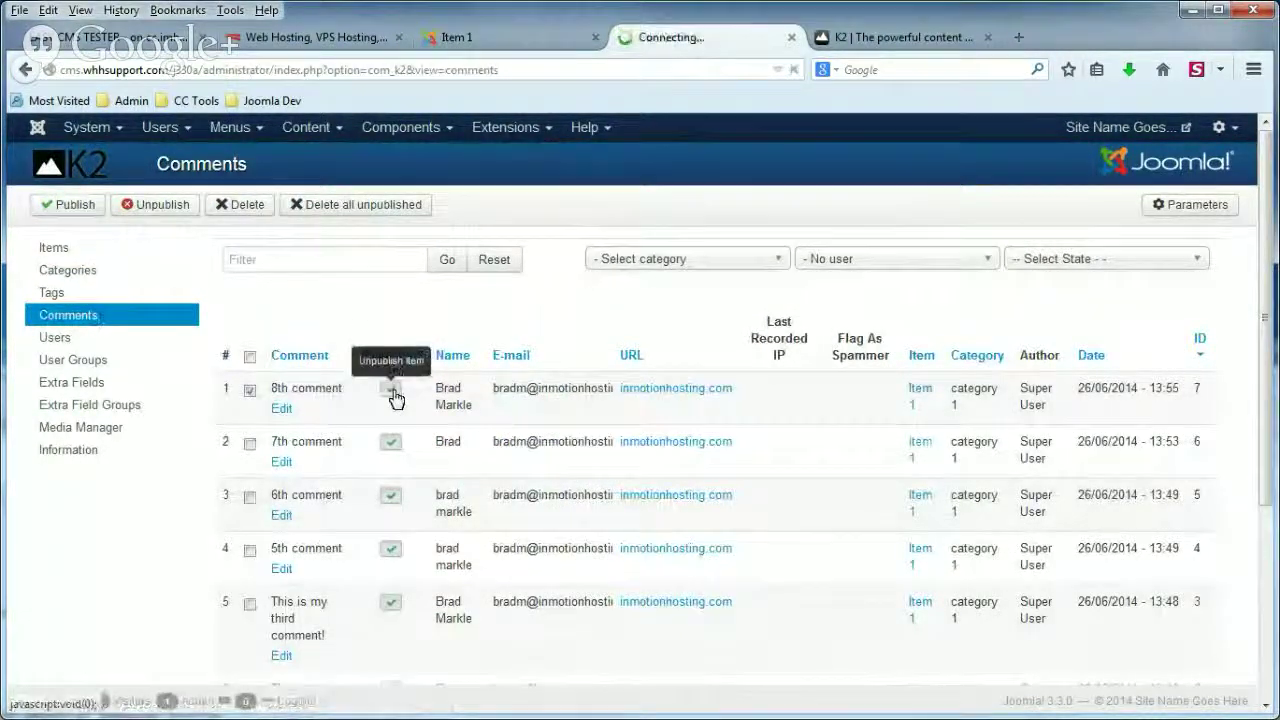
{"action": "left_click", "coordinate": [505, 40]}
{"action": "left_click_drag", "start_coordinate": [271, 315], "coordinate": [340, 313]}
{"action": "key", "text": "F5"}
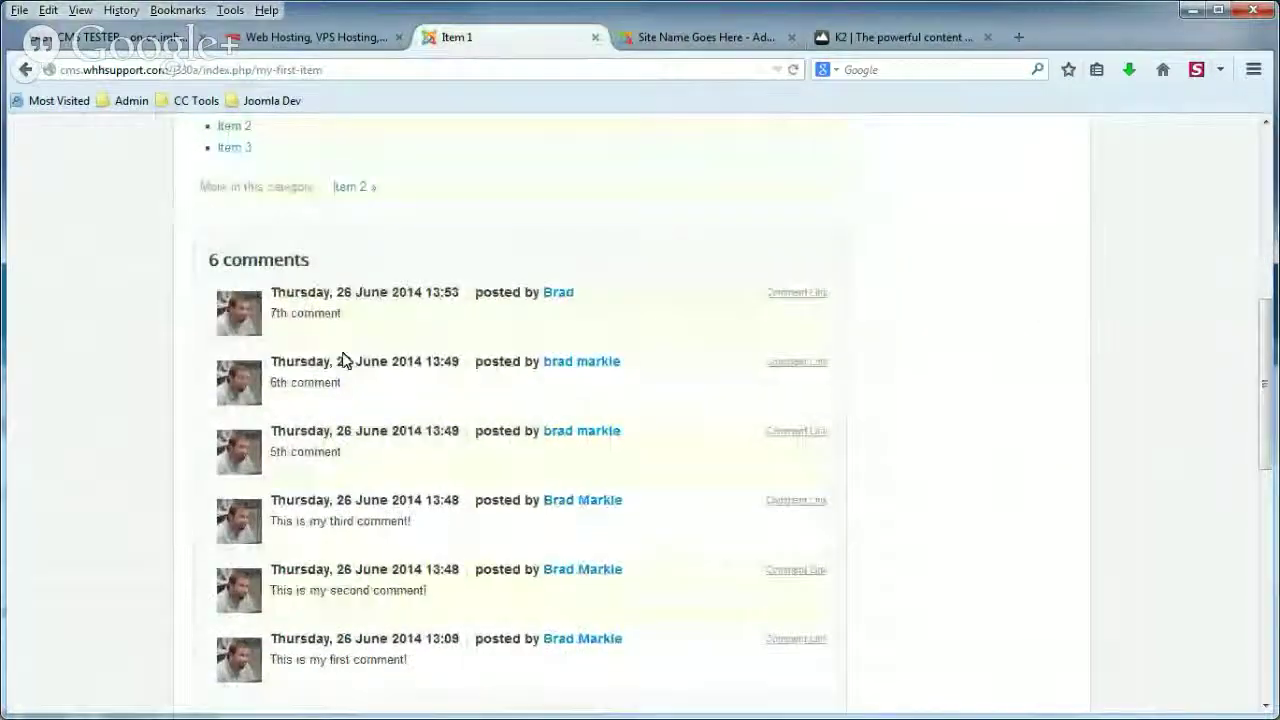
{"action": "left_click", "coordinate": [678, 38]}
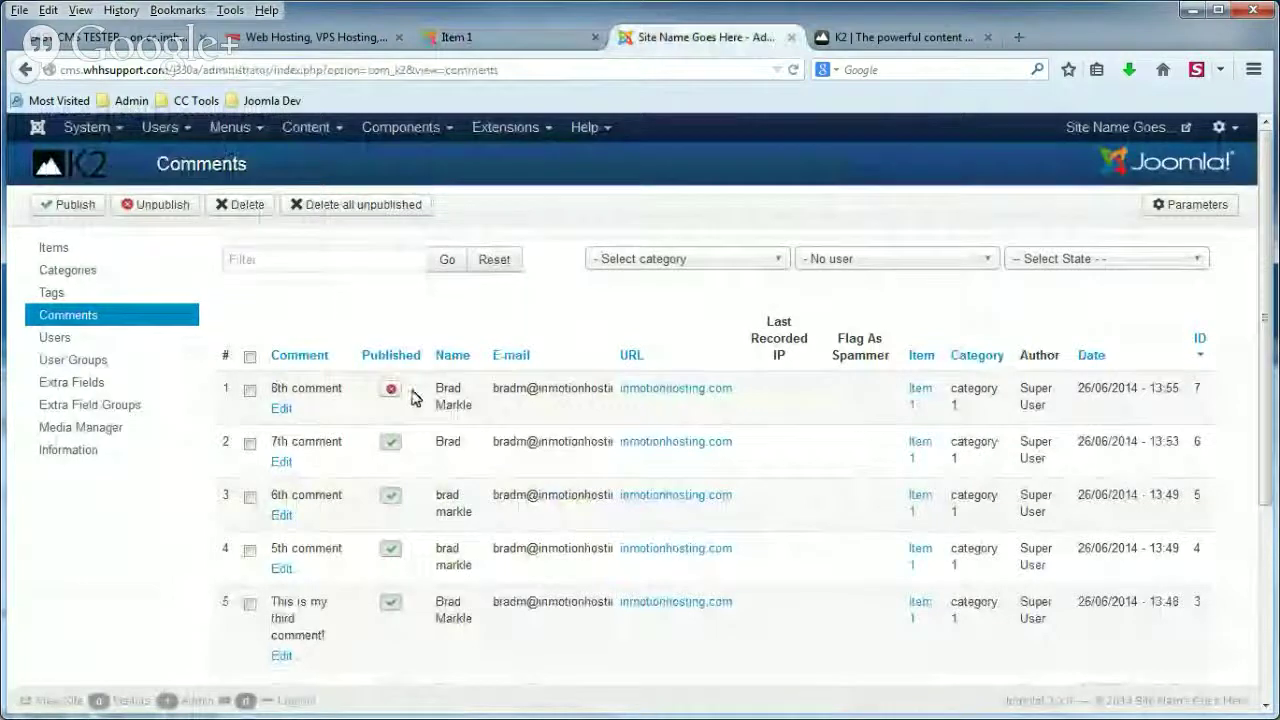
Select the 8th comment in K2 Comments and delete it, confirming with OK.
{"action": "left_click", "coordinate": [250, 391]}
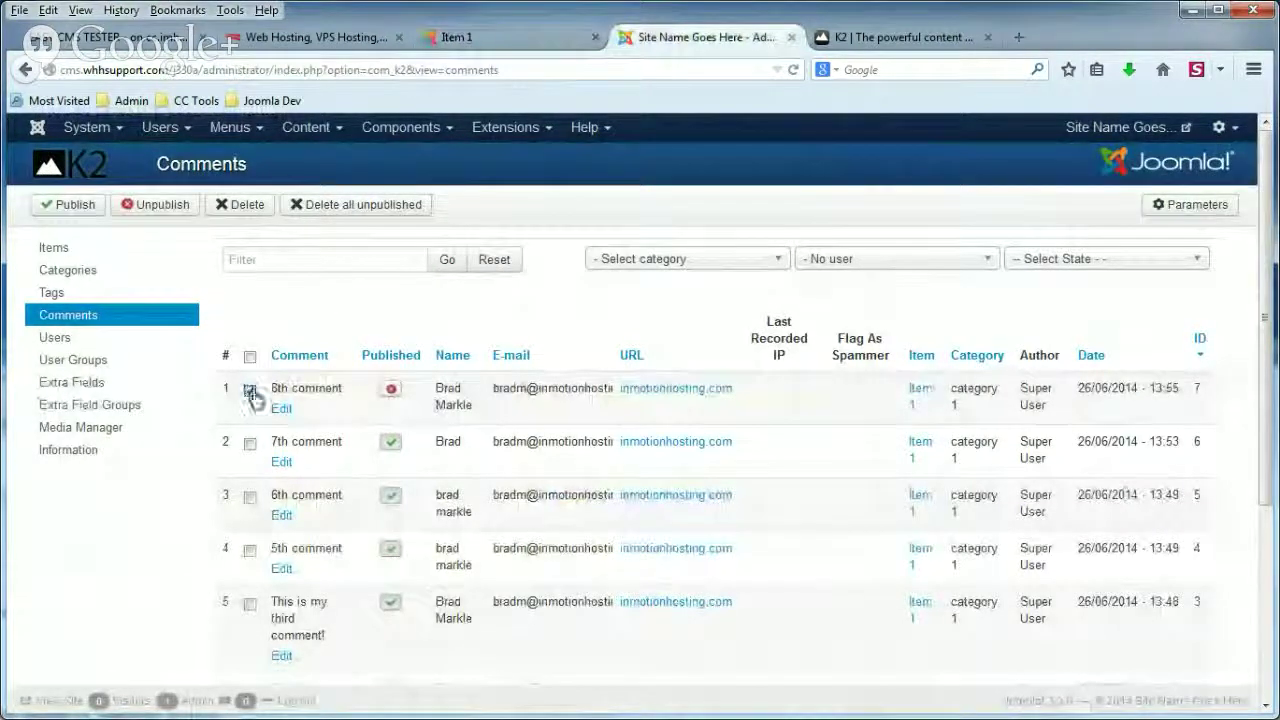
{"action": "left_click", "coordinate": [240, 206]}
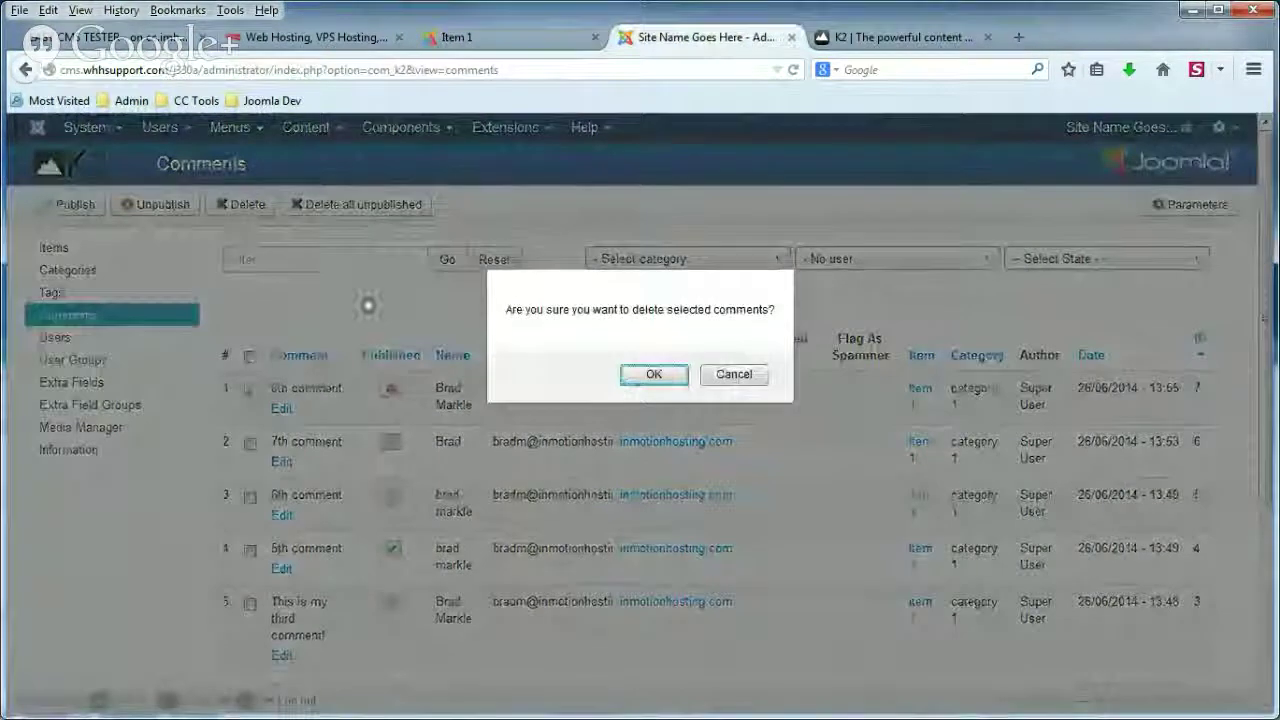
{"action": "left_click", "coordinate": [652, 375]}
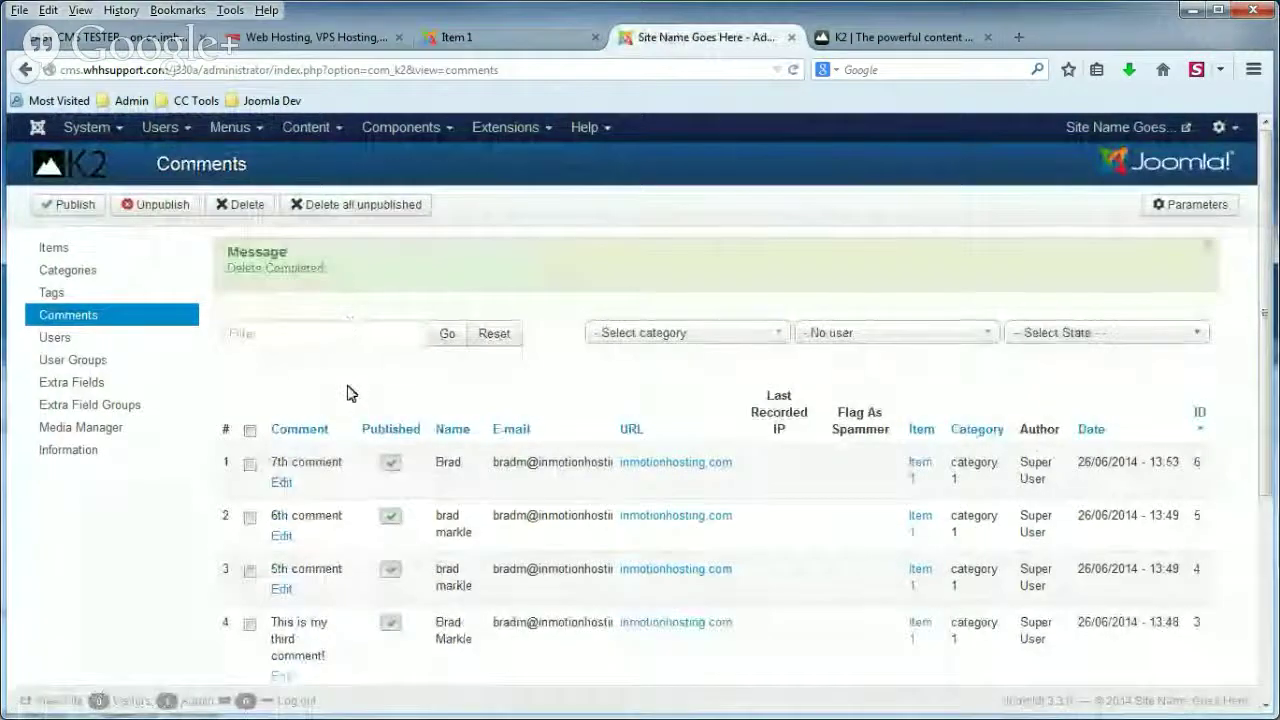